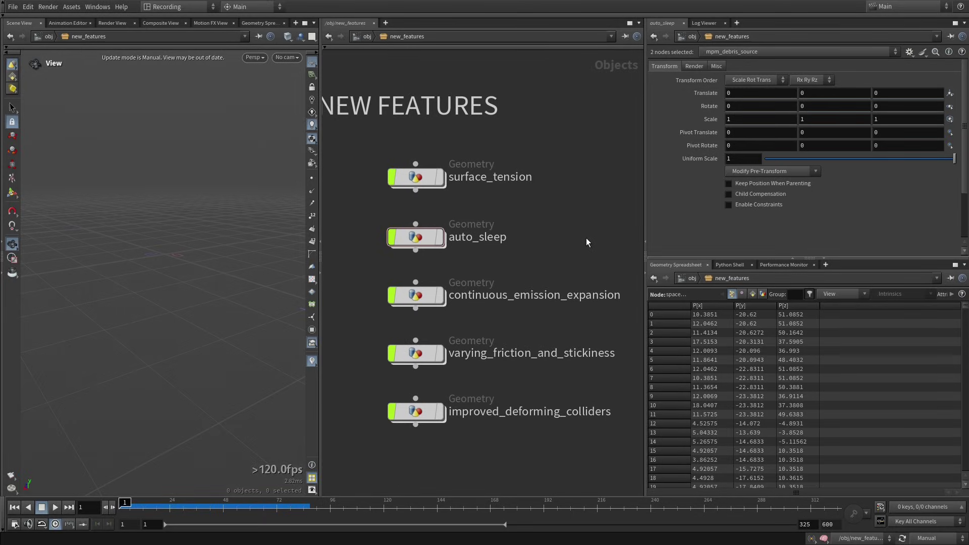
Step: Enter auto_sleep, display the soil box, and scrub the ship animation from frame 1 to 128
double_click(423, 238)
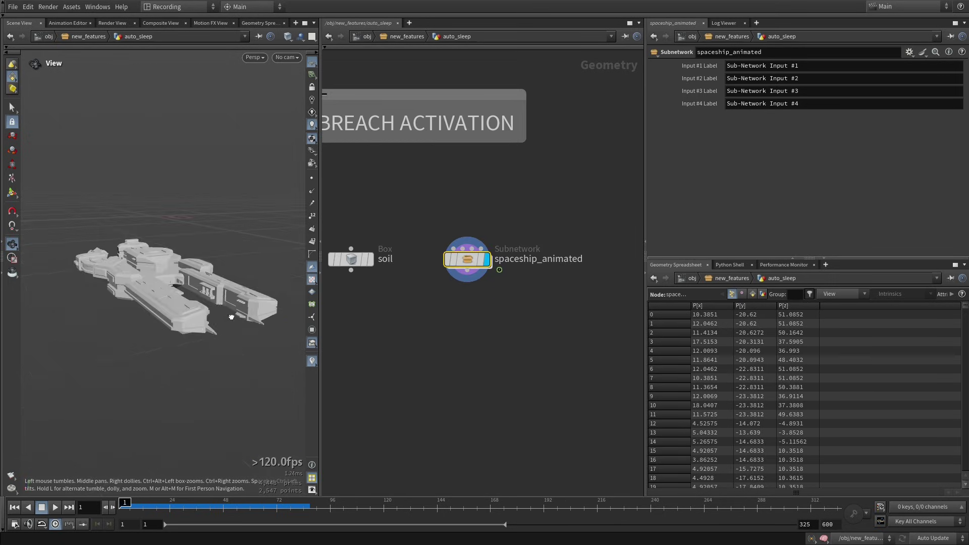
drag(151, 505, 261, 506)
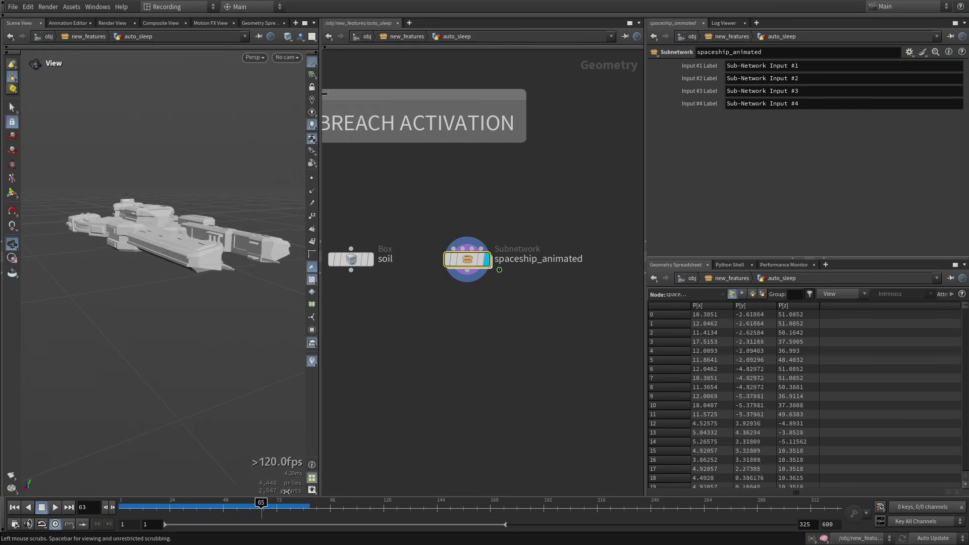
click(364, 260)
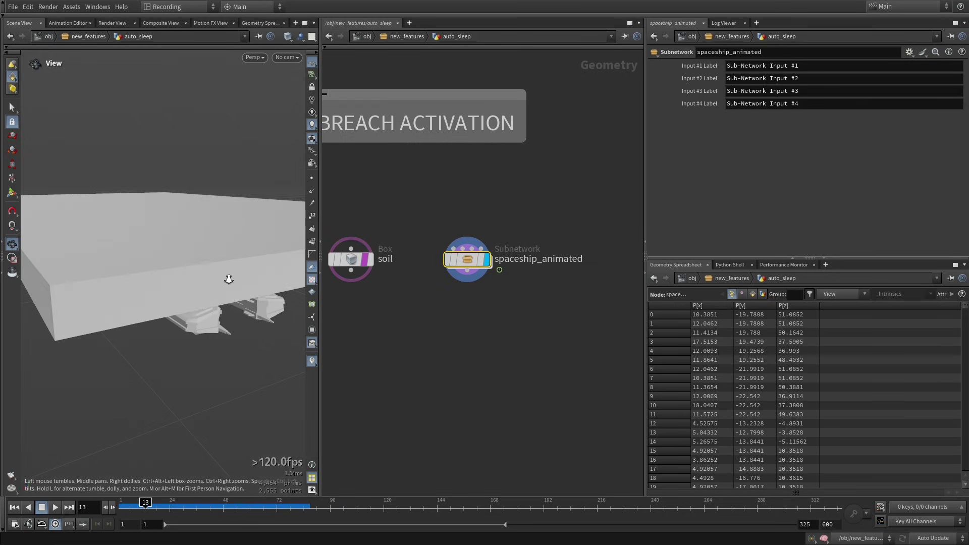
drag(229, 279, 184, 329)
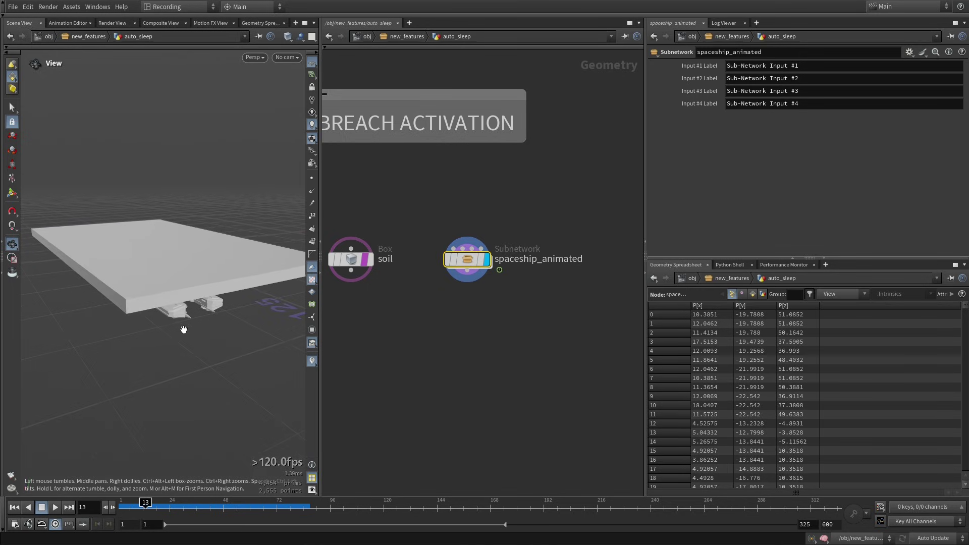
drag(190, 505, 121, 504)
drag(217, 353, 231, 374)
scroll(456, 366, down, 2)
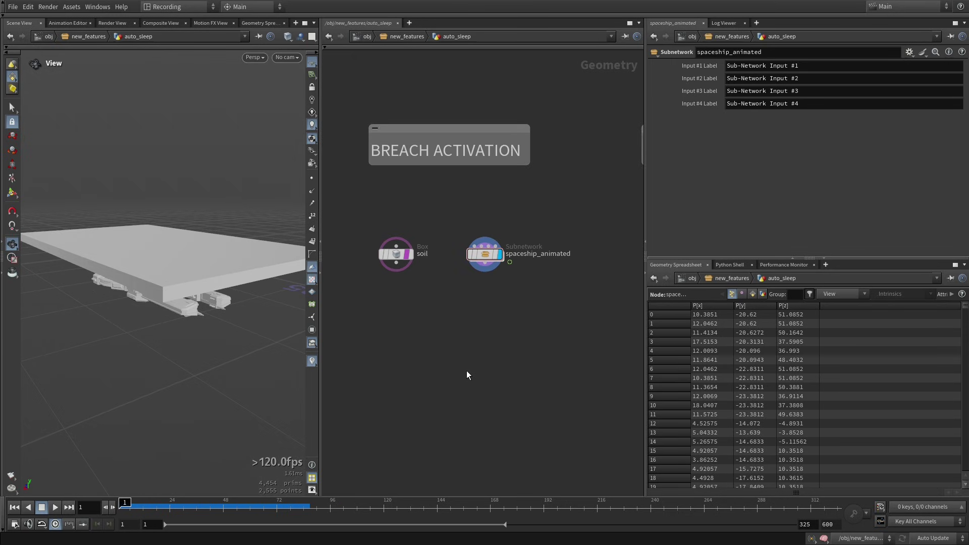
Step: Place an MPM Configure setup (sphere source, box collider, container, mpmsolver) found by searching 'mpmcon'
key(Tab)
text(mpmcon)
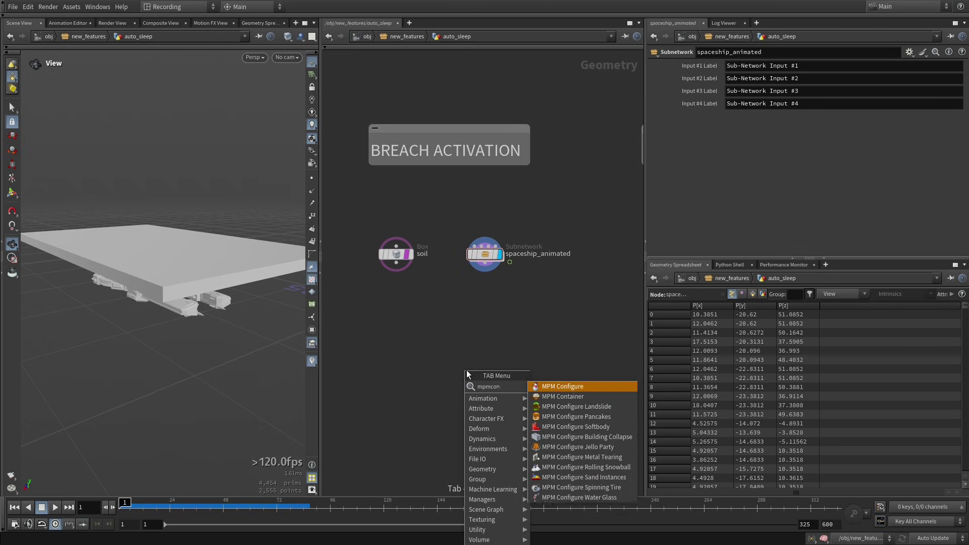
click(568, 386)
click(468, 418)
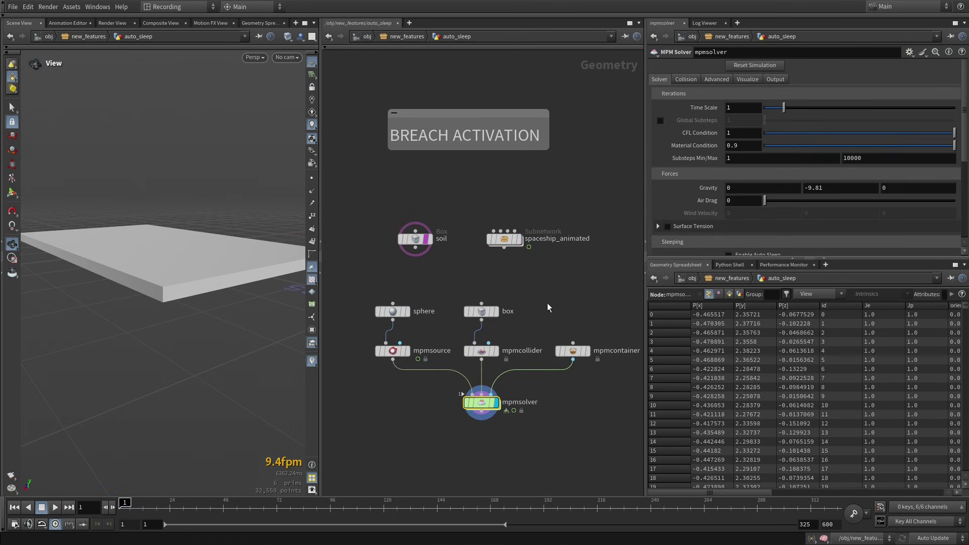
mouse_move(416, 239)
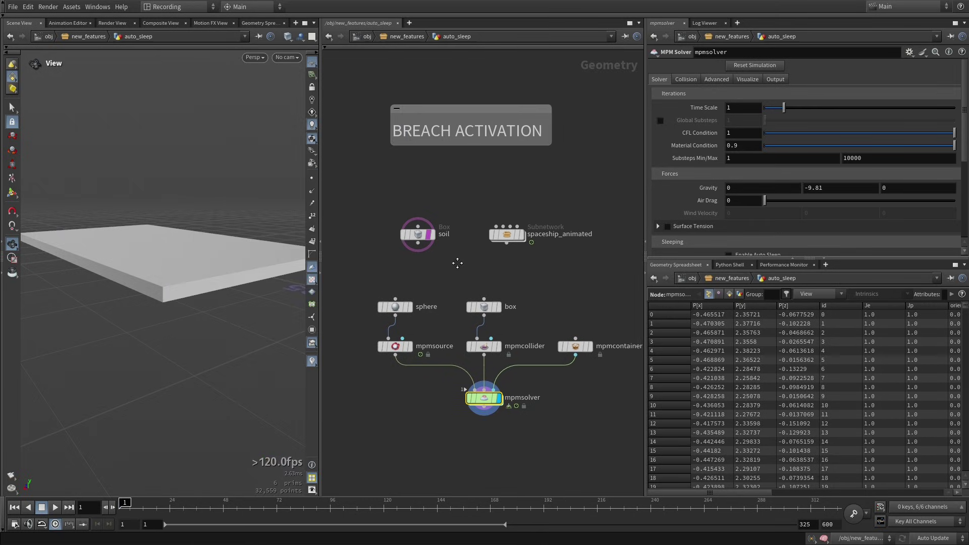
Step: Set mpmcontainer's Particle Separation to 0.025*10 and wire the soil box into mpmsource
click(577, 342)
click(747, 69)
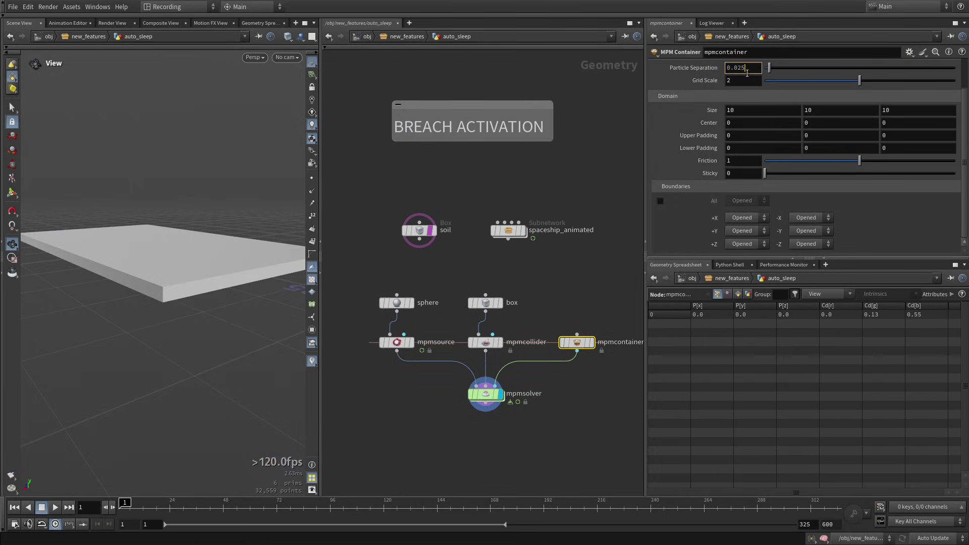
text(*)
key(Return)
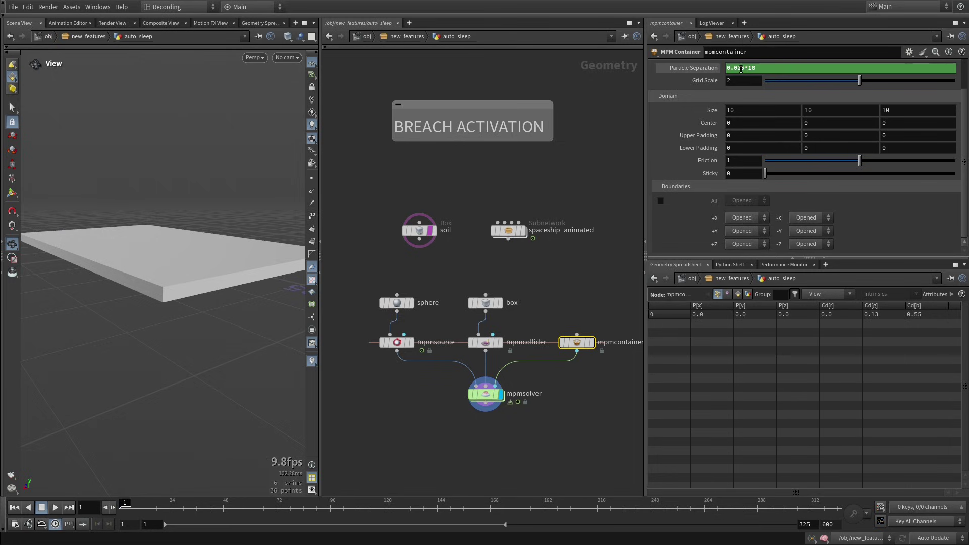
scroll(581, 257, down, 2)
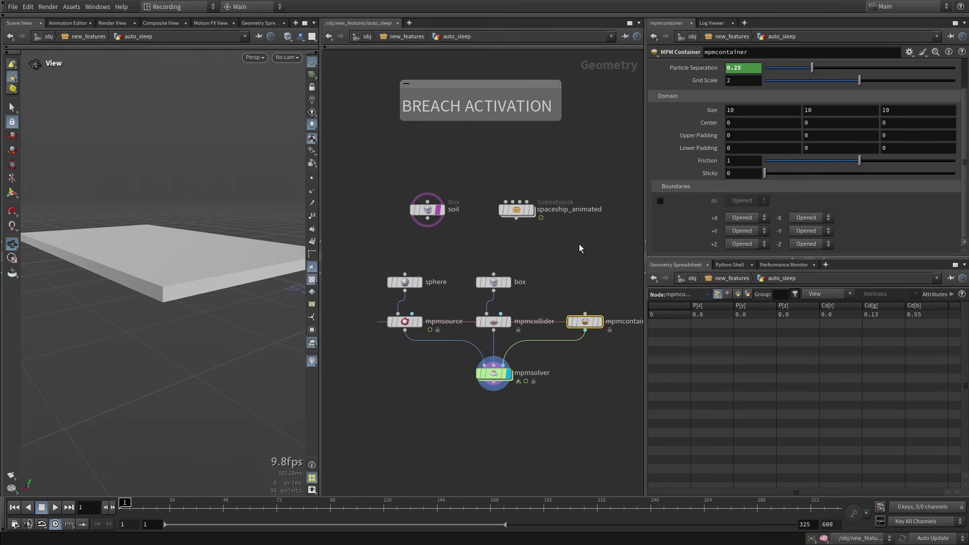
scroll(558, 250, up, 1)
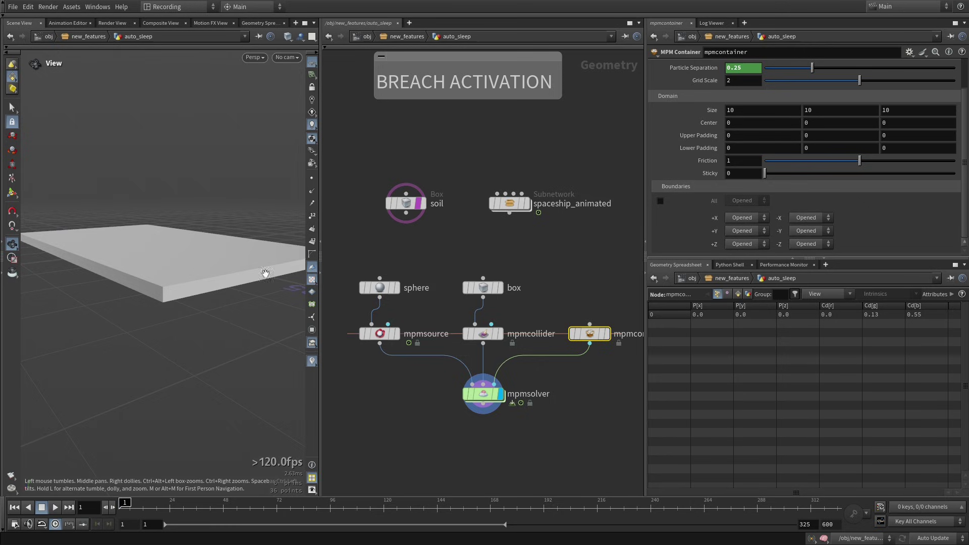
click(406, 212)
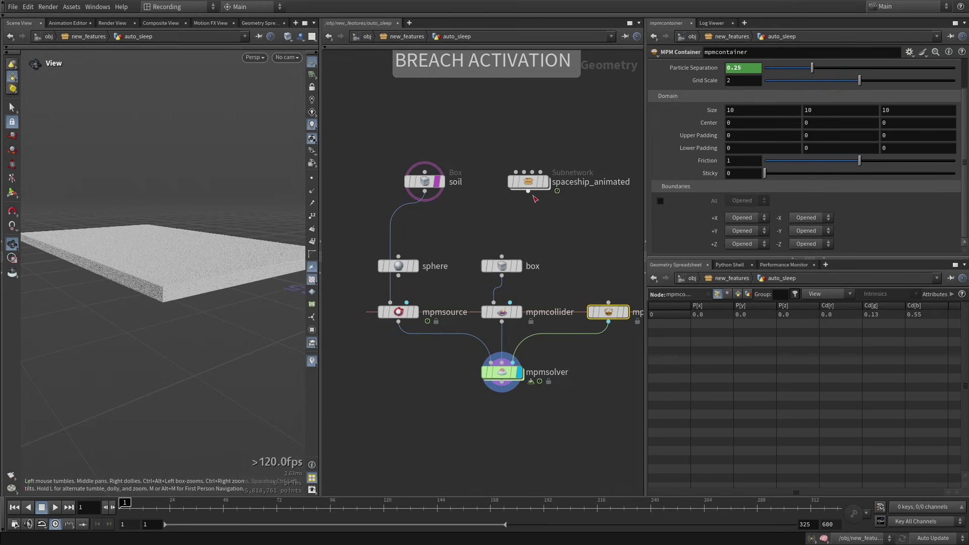
Step: Wire spaceship_animated into mpmcollider and set Collider Type to Animated (Rigid)
click(528, 191)
click(493, 303)
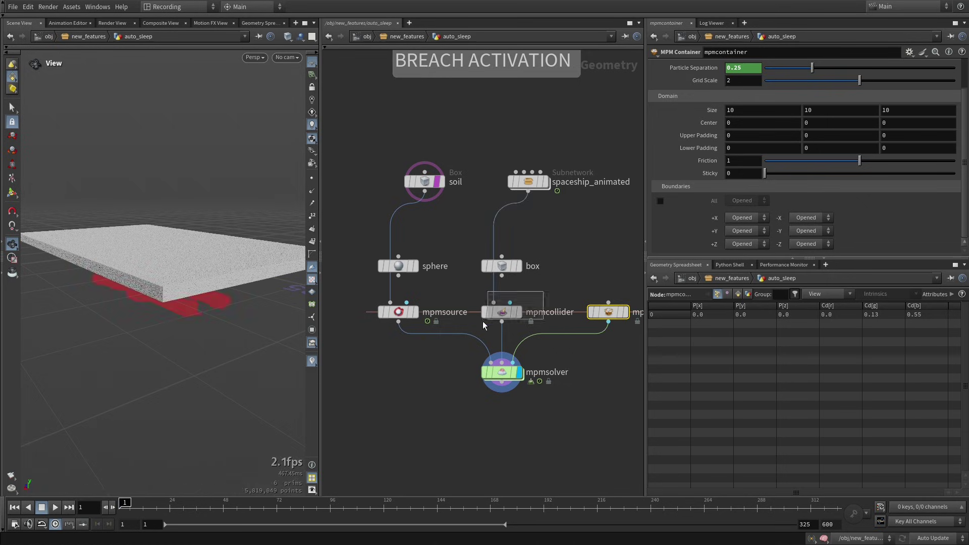
click(501, 312)
click(773, 79)
click(749, 101)
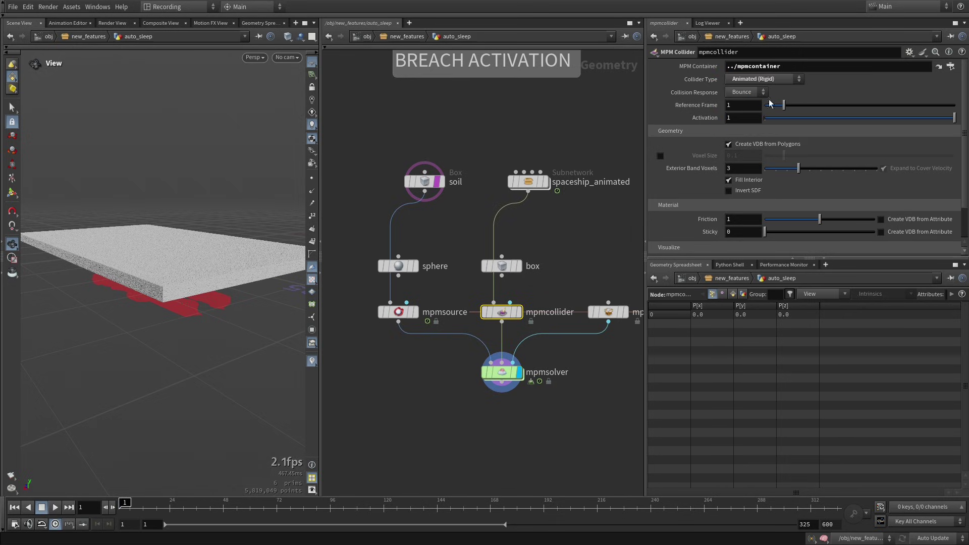
Step: Delete the placeholder sphere and box nodes and move soil and spaceship_animated down
middle_drag(566, 346, 546, 341)
drag(564, 231, 349, 272)
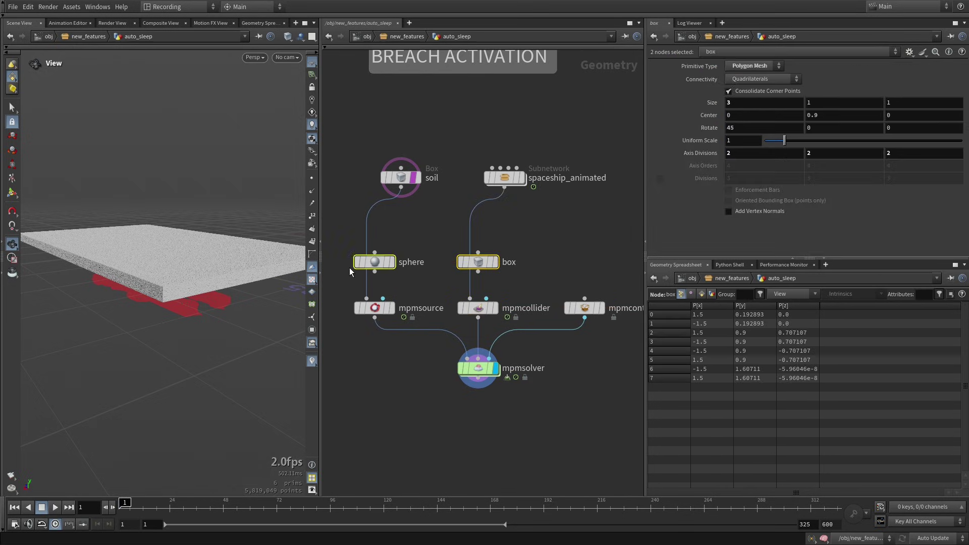
key(Delete)
drag(400, 176, 373, 244)
drag(510, 171, 485, 235)
mouse_move(231, 346)
mouse_down()
mouse_move(238, 335)
mouse_move(234, 357)
mouse_move(236, 323)
mouse_move(227, 318)
mouse_move(205, 339)
mouse_move(222, 337)
mouse_up()
Step: Set mpmsource Stiffness to 1.4*100, giving 140
click(383, 308)
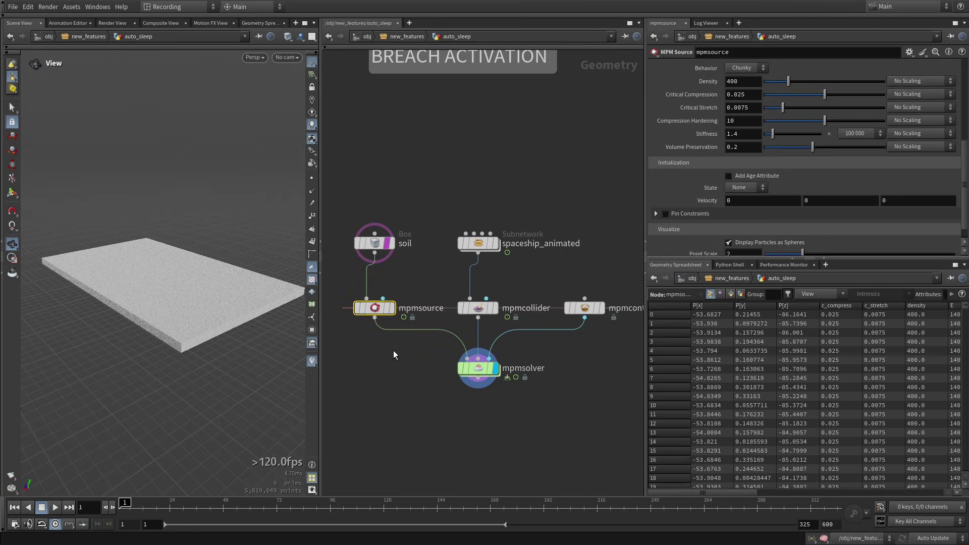
middle_drag(394, 354, 405, 346)
click(748, 133)
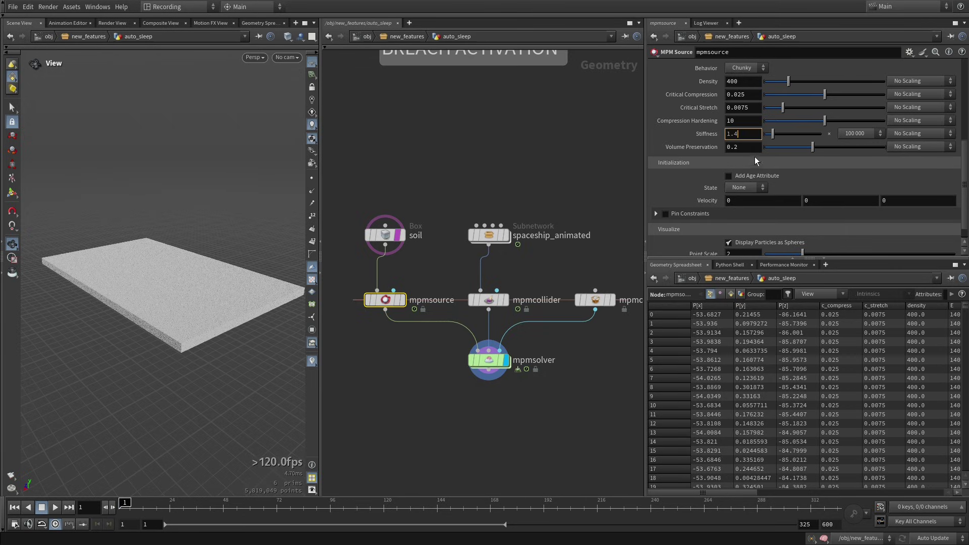
text(*100)
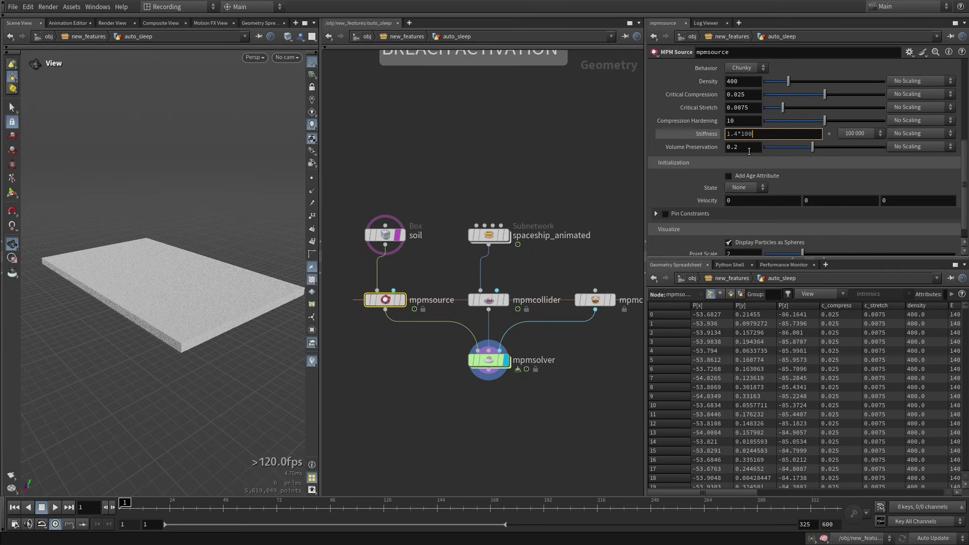
key(Return)
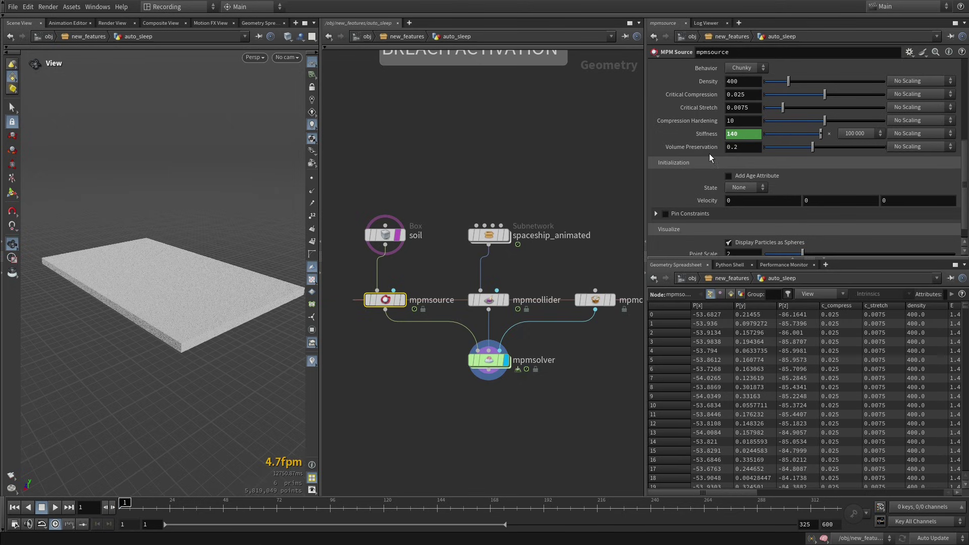
Step: Play the MPM simulation and view the slab from underneath
scroll(550, 337, up, 2)
scroll(545, 336, down, 1)
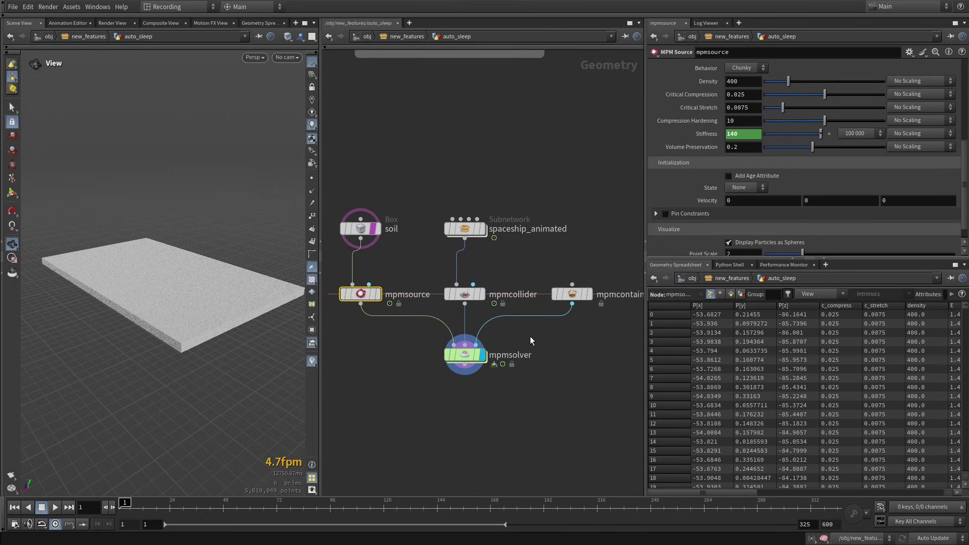
mouse_move(222, 353)
mouse_down()
mouse_move(238, 371)
mouse_move(247, 356)
mouse_move(227, 359)
mouse_up()
click(55, 508)
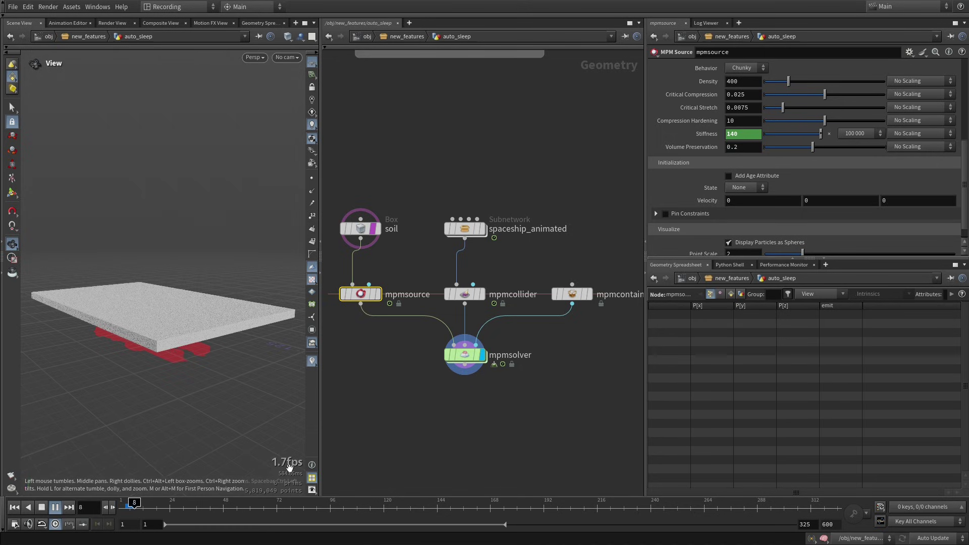
Step: Stop at frame 13, return to frame 1, and set mpmsolver's sleeping Initial State to Active
click(42, 509)
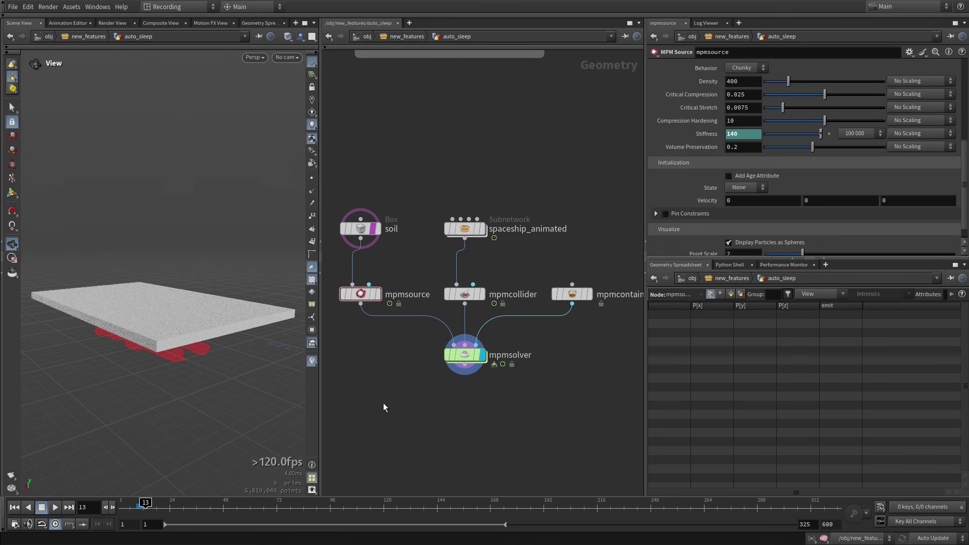
key(ctrl+Up)
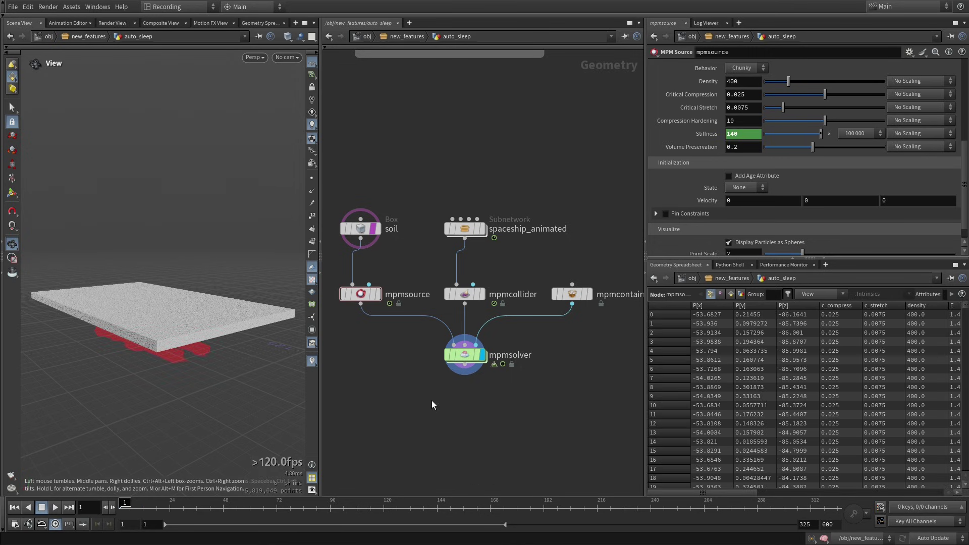
drag(430, 394, 510, 343)
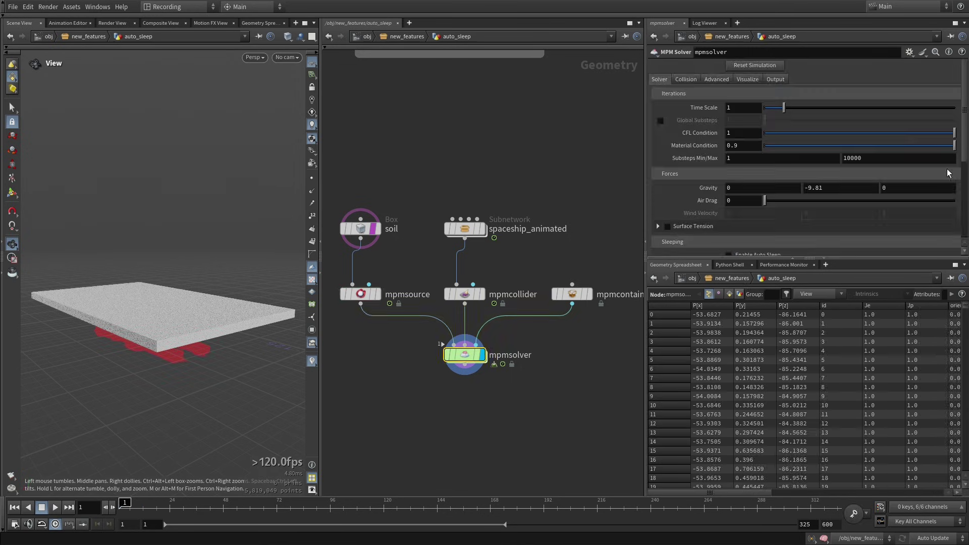
scroll(959, 148, down, 5)
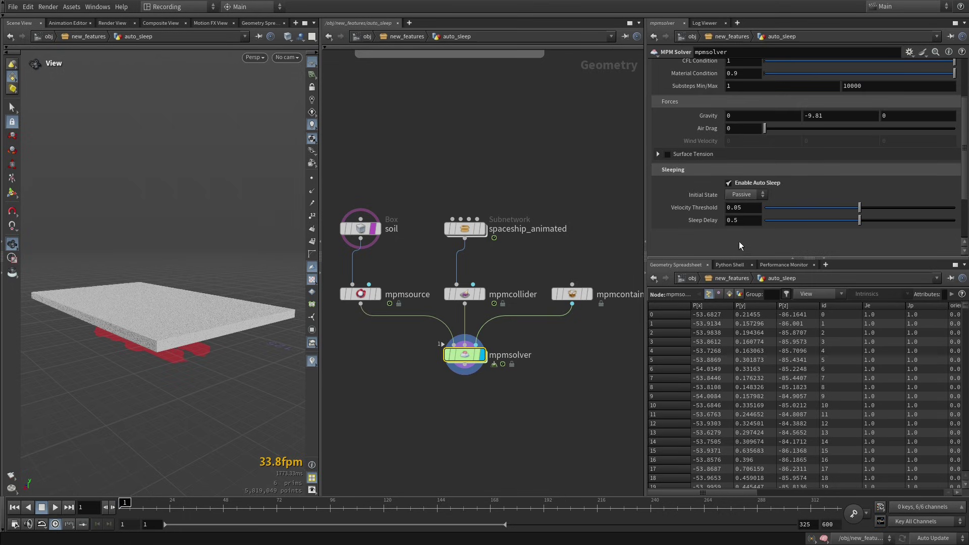
click(751, 194)
click(750, 205)
Step: On mpmsolver's Visualize tab, enable Color From Attribute with Point Attribute 'state'
scroll(963, 182, up, 5)
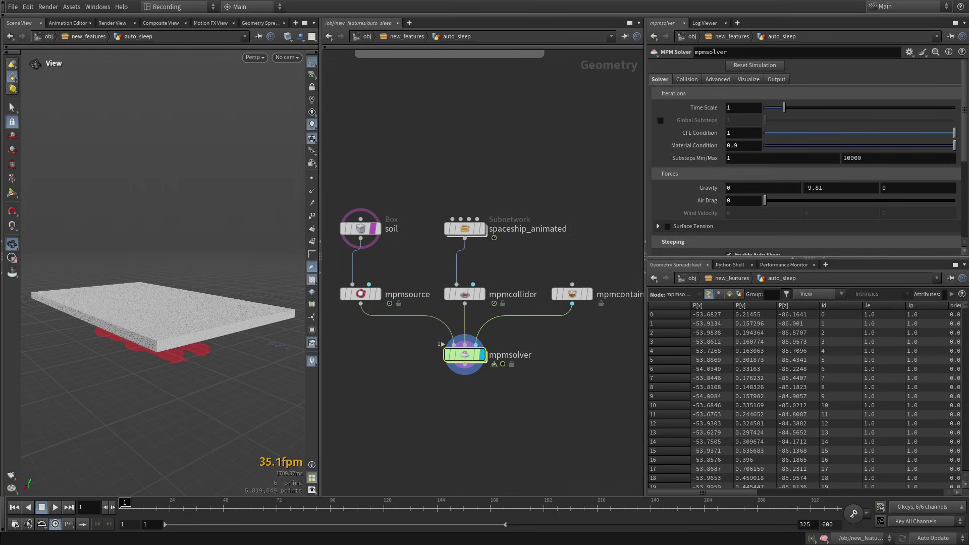
click(748, 79)
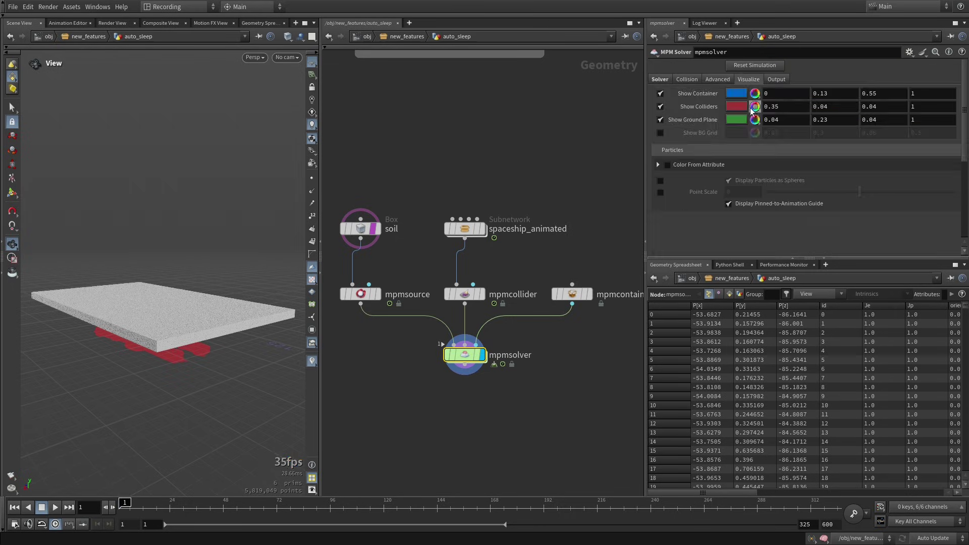
click(666, 165)
click(659, 165)
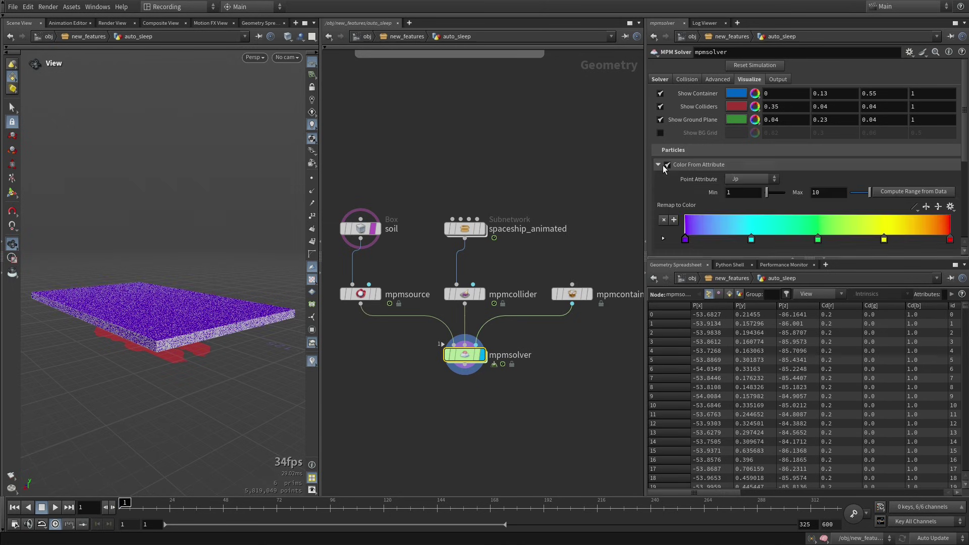
click(760, 180)
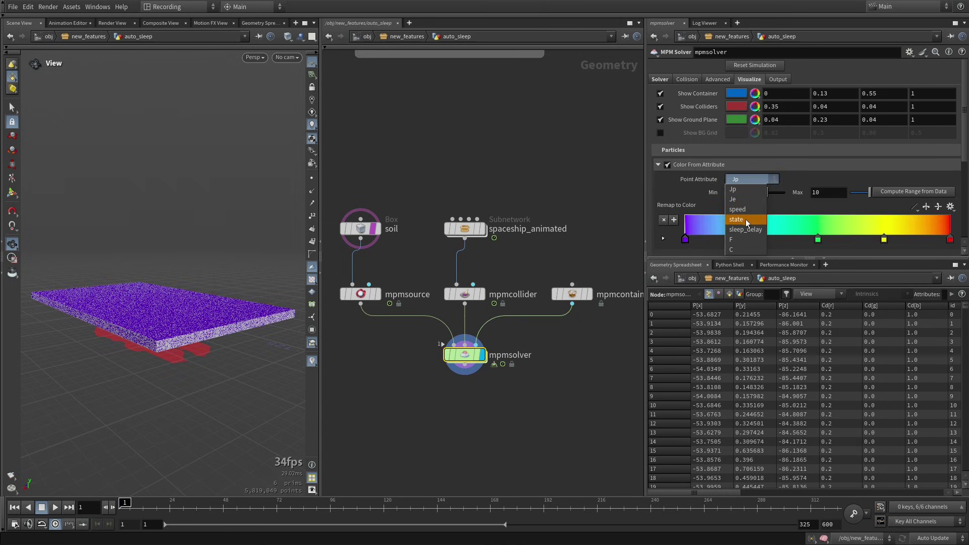
click(745, 219)
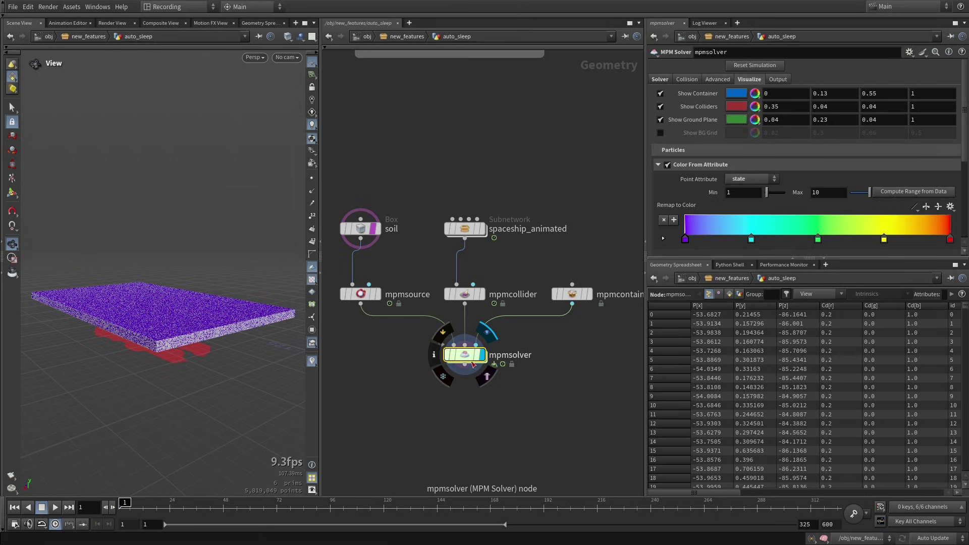
Step: Clear the soil box's template flag so only the particles remain visible
click(374, 216)
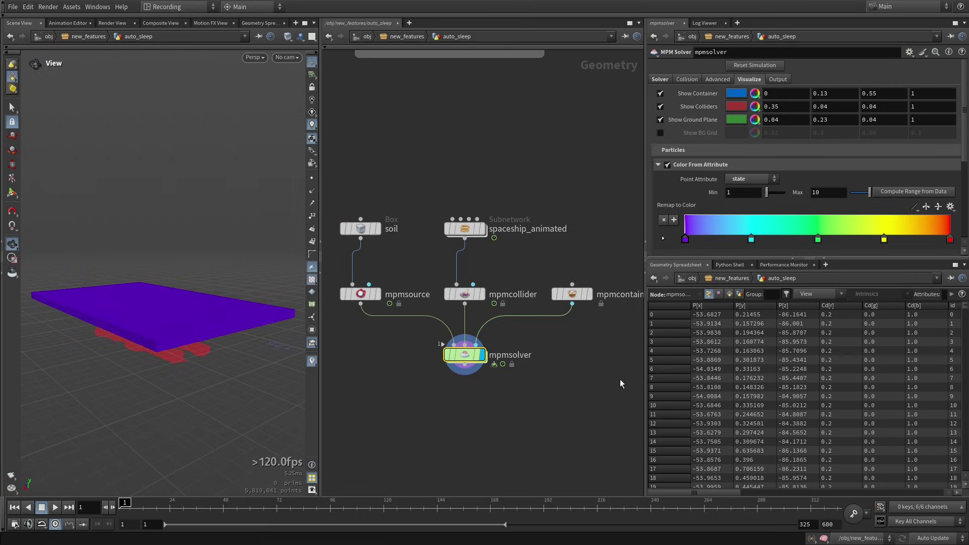
drag(725, 489, 928, 488)
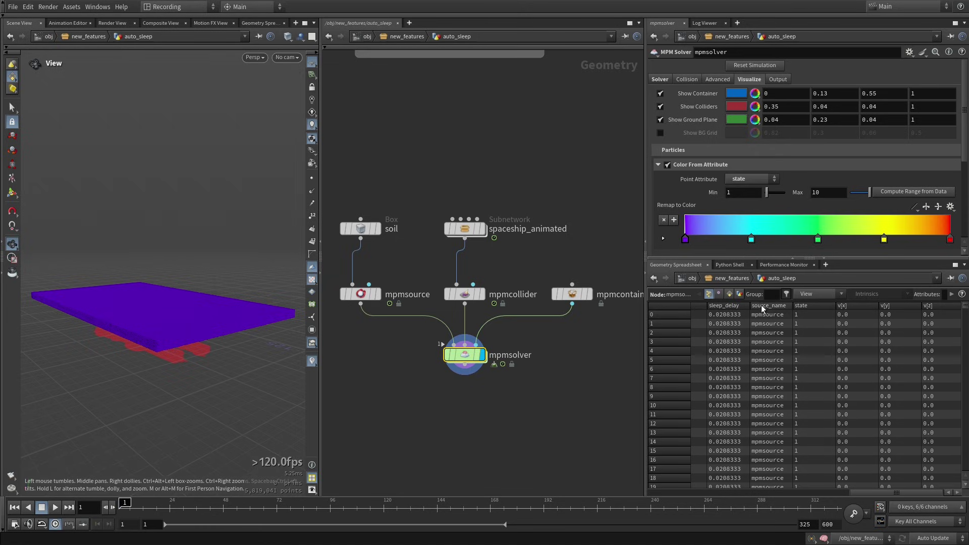
mouse_move(216, 328)
mouse_down()
mouse_move(224, 361)
mouse_move(223, 340)
mouse_up()
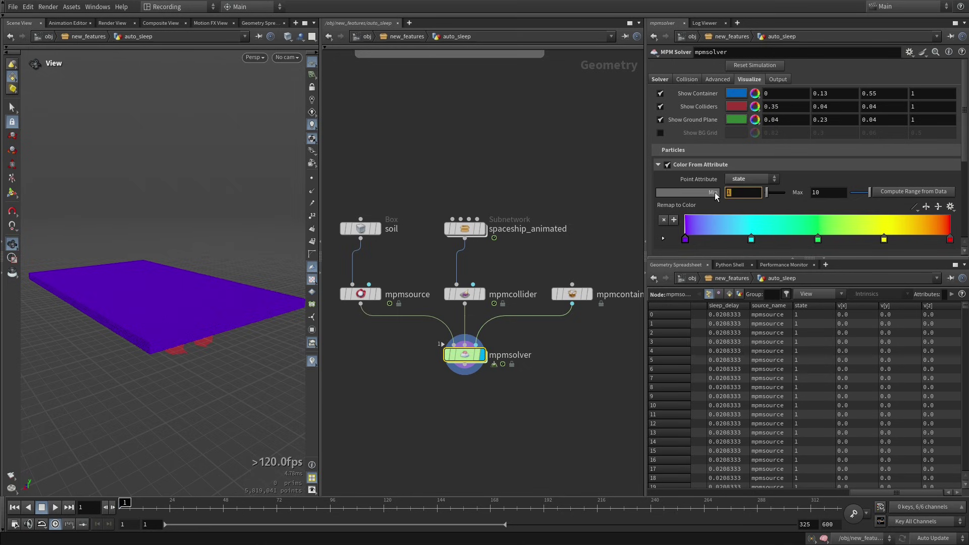
Step: Set the colour range to Min 0, Max 2 and play the simulation
key(Tab)
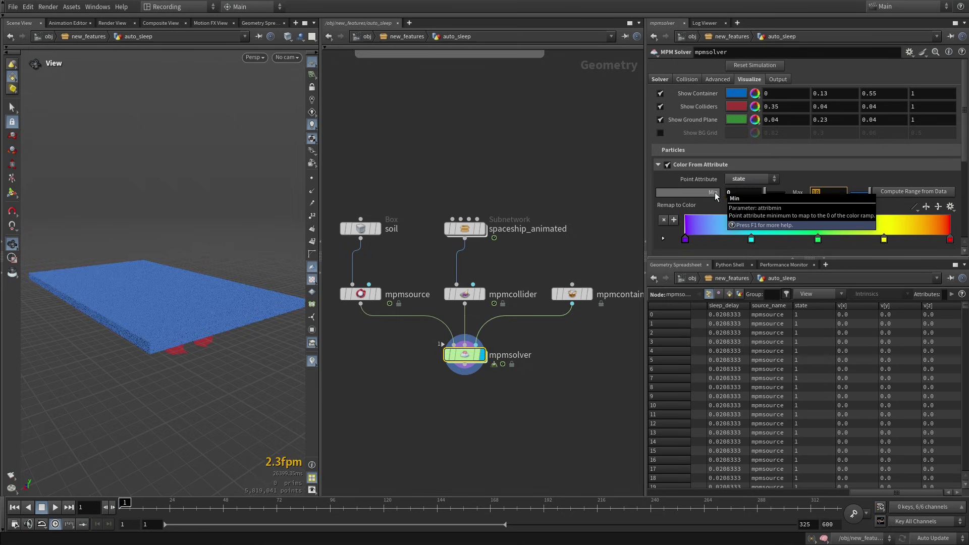
text(2)
key(Return)
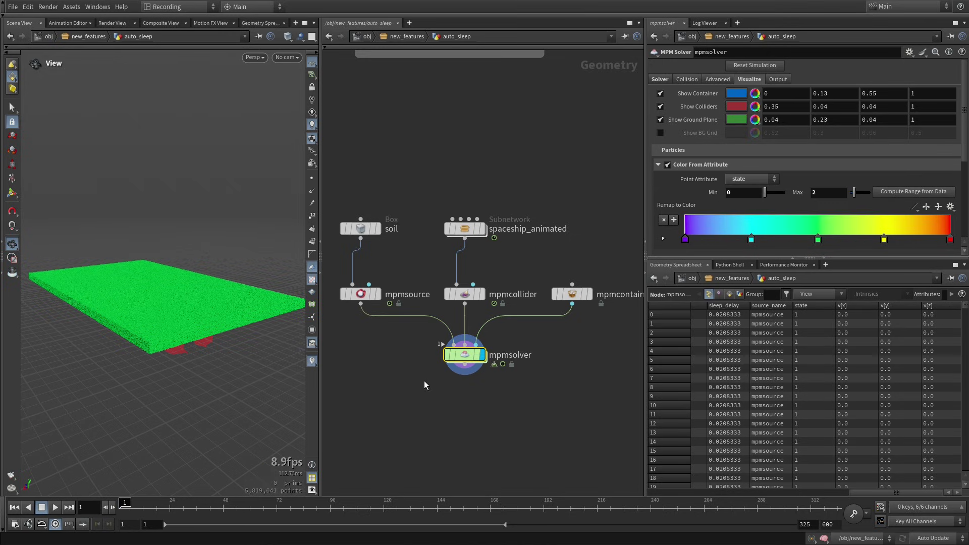
drag(178, 344, 204, 370)
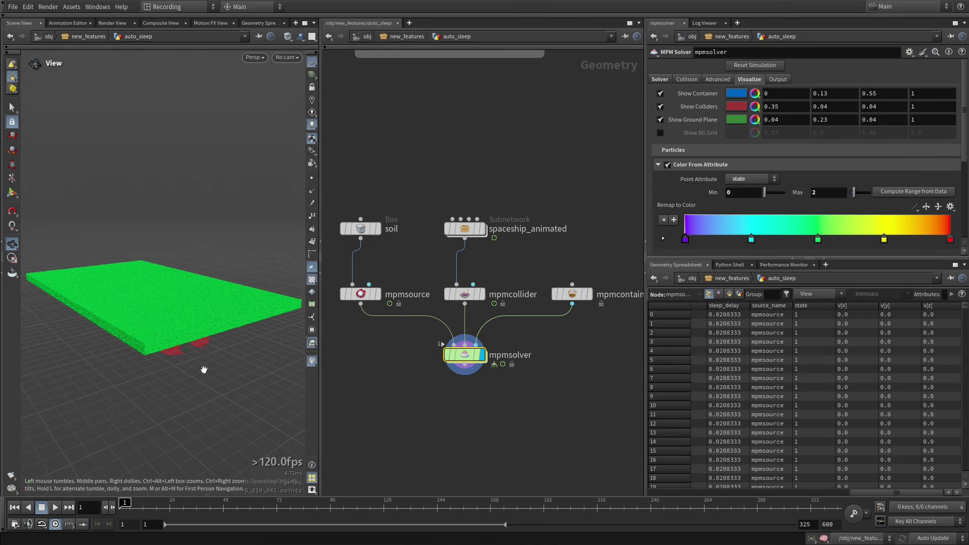
click(55, 507)
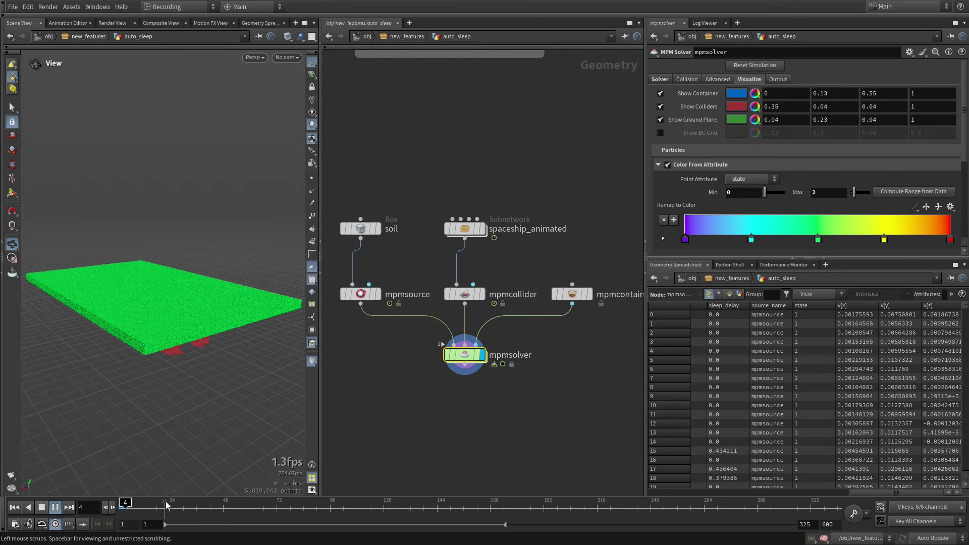
Step: Pause at frame 10 and set the Sleeping Velocity Threshold to 0.05*10, giving 0.5
click(43, 508)
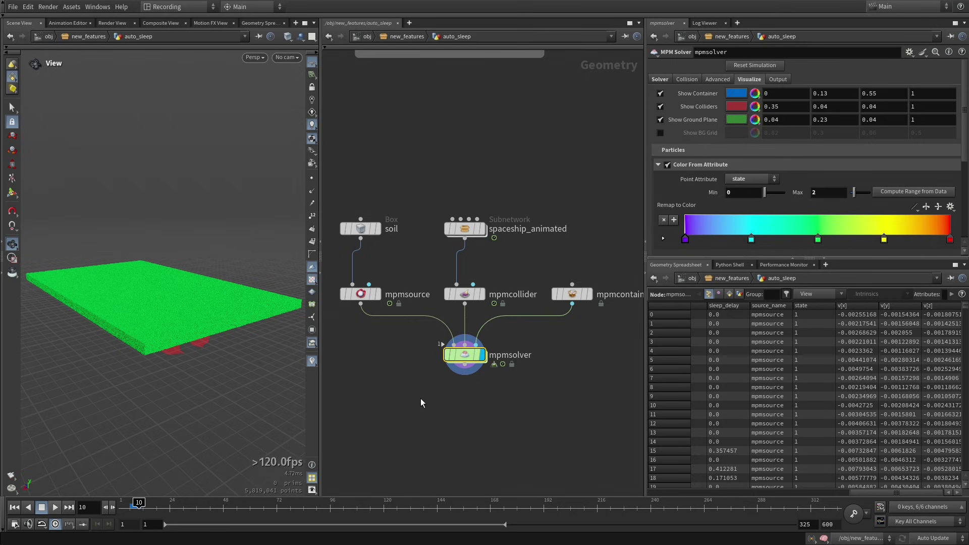
click(659, 79)
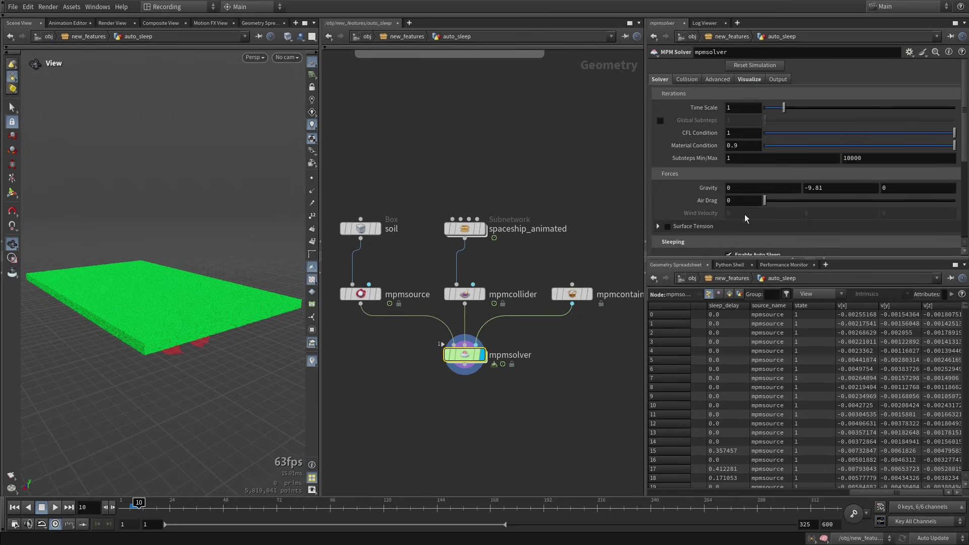
click(965, 153)
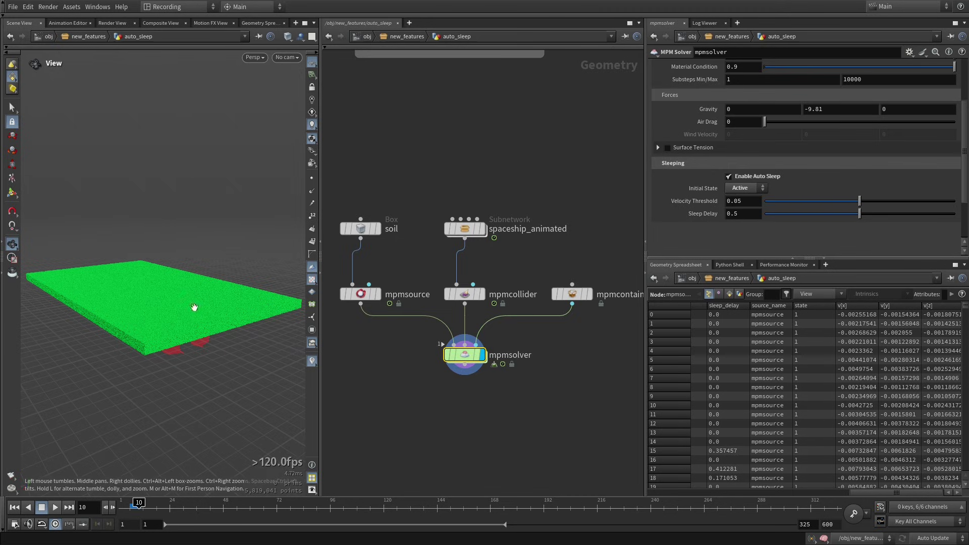
click(753, 203)
text(*)
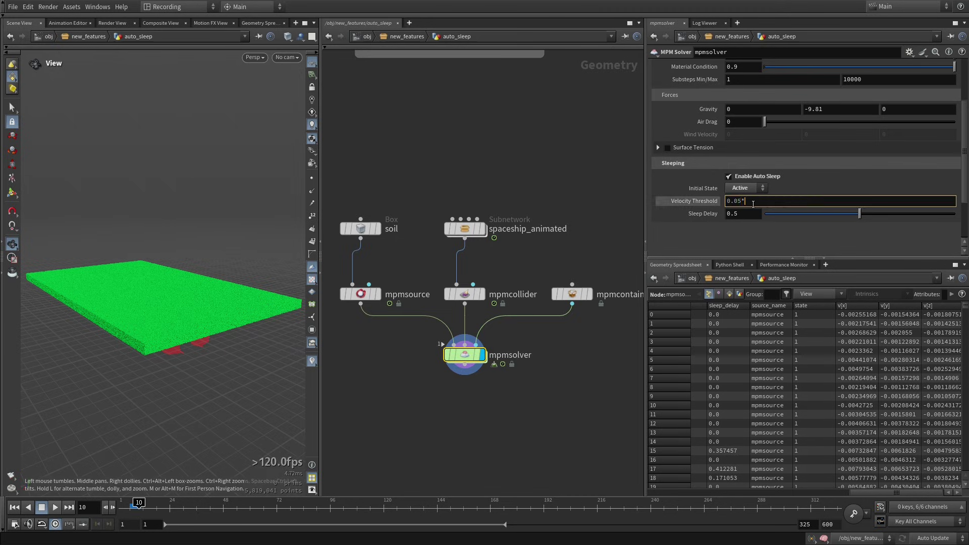
text(10)
key(Return)
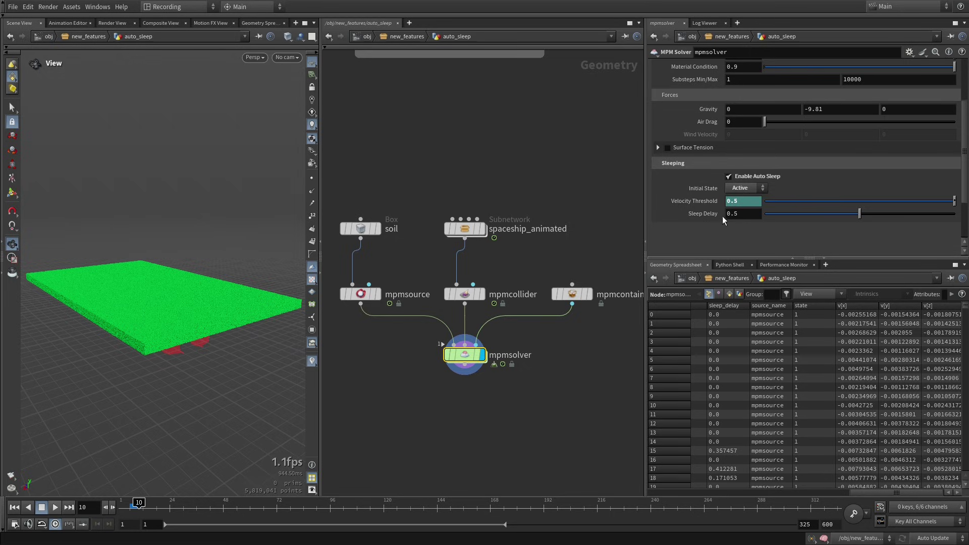
click(733, 201)
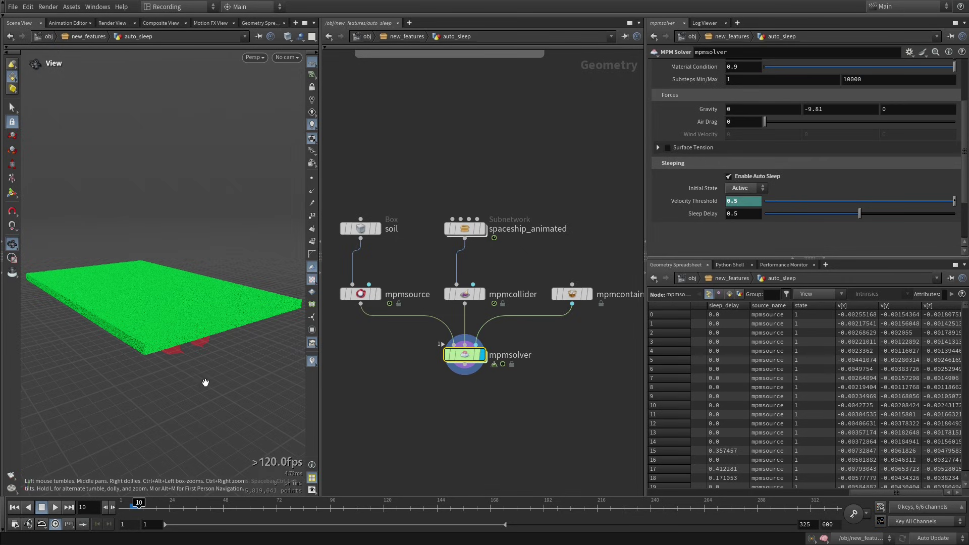
drag(206, 382, 185, 371)
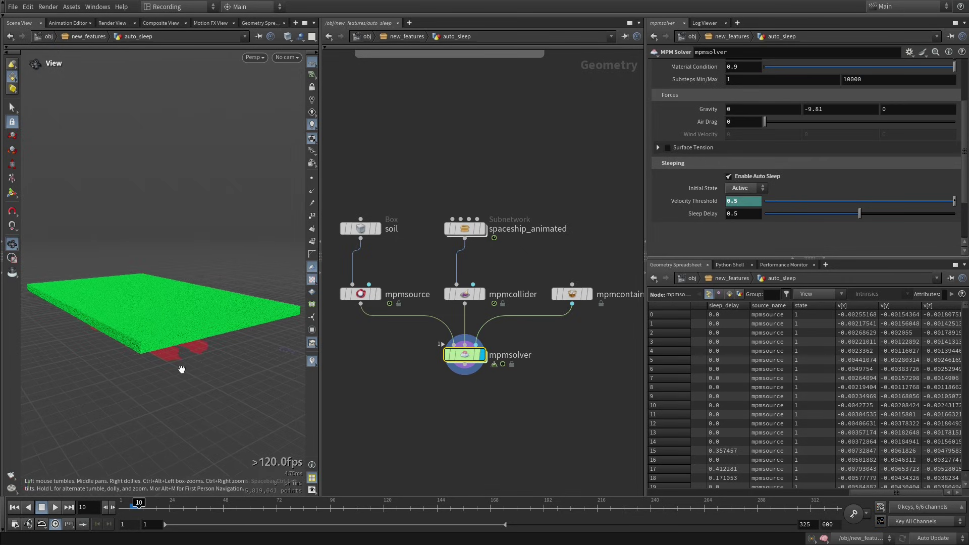
Step: Jump back to frame 1 and re-simulate, stopping at frame 63
key(ctrl+Up)
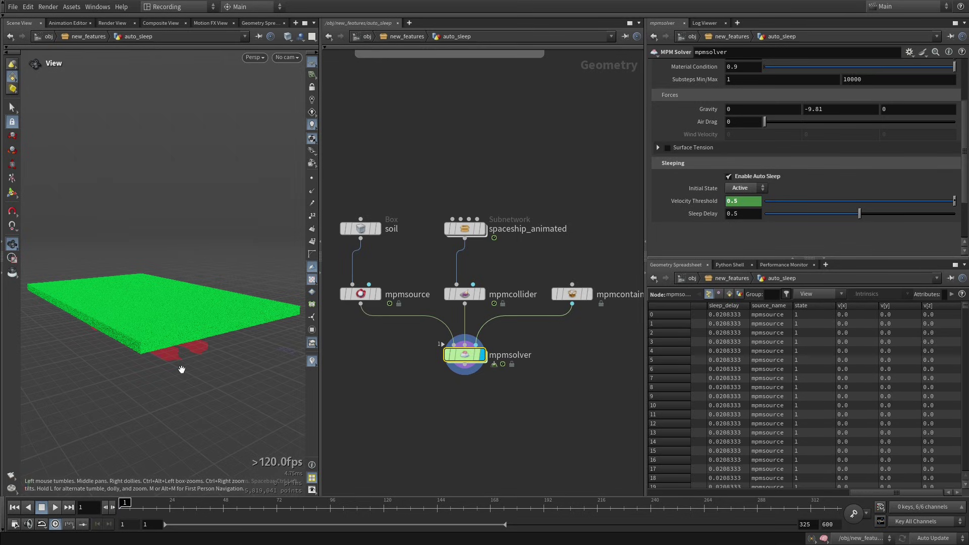
key(Up)
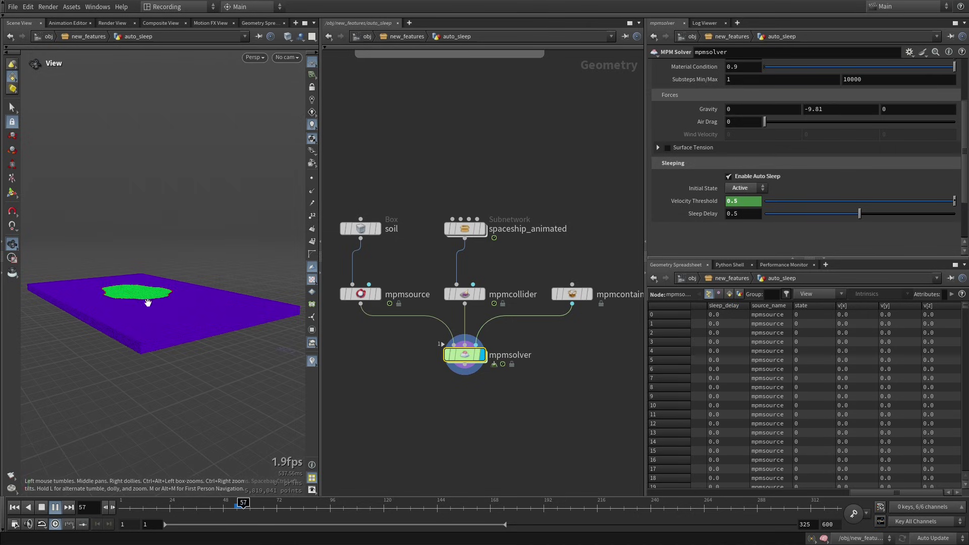
click(44, 509)
Step: Orbit and zoom around the green awake patch and its red border among sleeping particles
scroll(151, 285, up, 5)
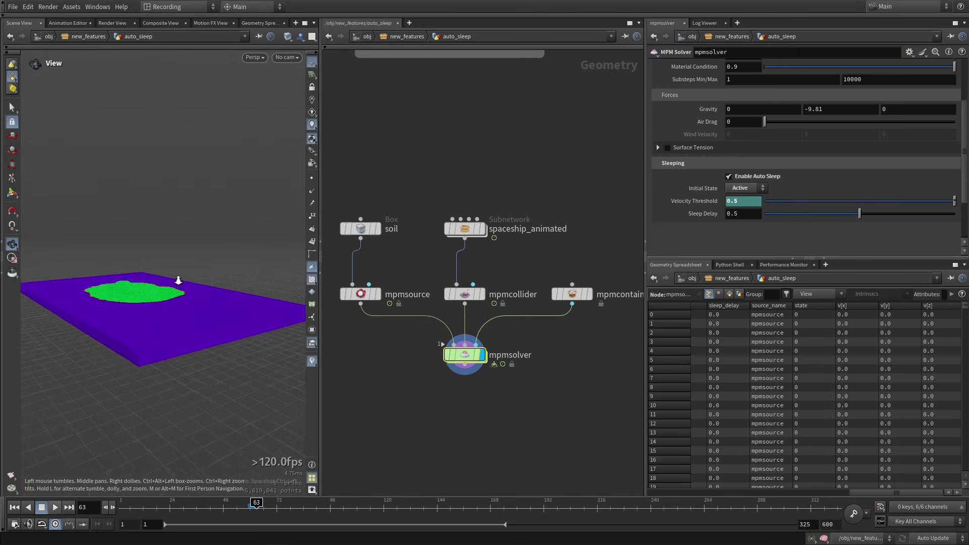
drag(124, 289, 194, 340)
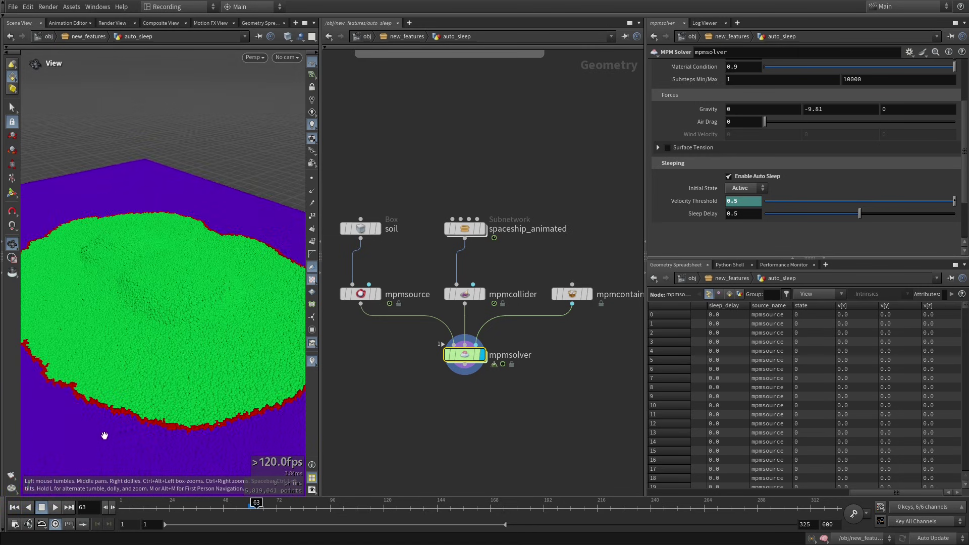
drag(126, 430, 117, 384)
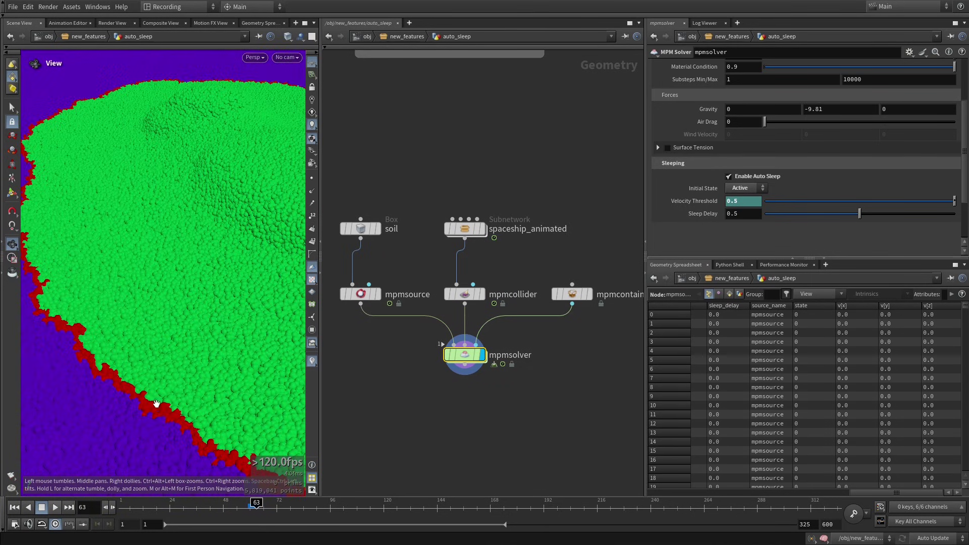
right_drag(174, 353, 83, 392)
drag(83, 392, 164, 359)
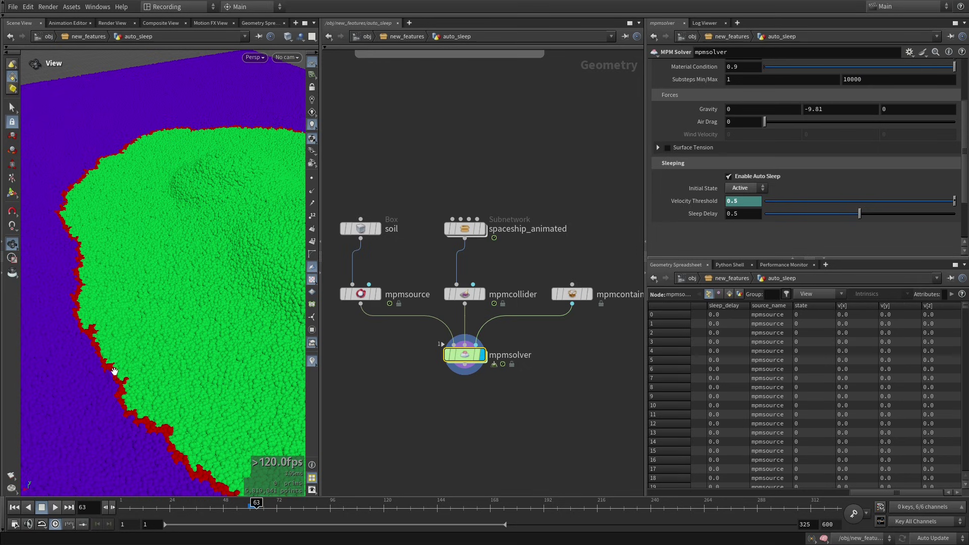
drag(118, 373, 117, 360)
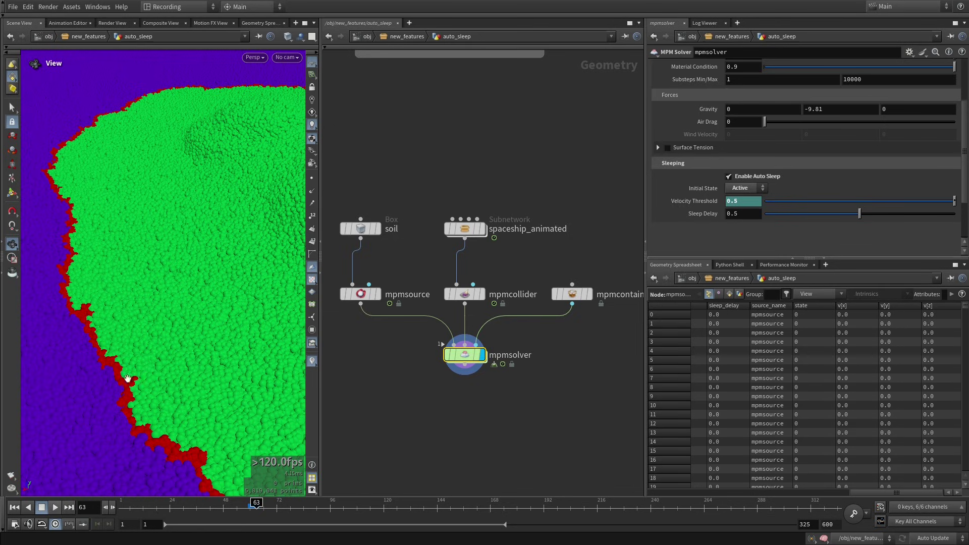
mouse_move(132, 368)
mouse_down()
mouse_move(138, 346)
mouse_move(255, 340)
mouse_move(128, 356)
mouse_up()
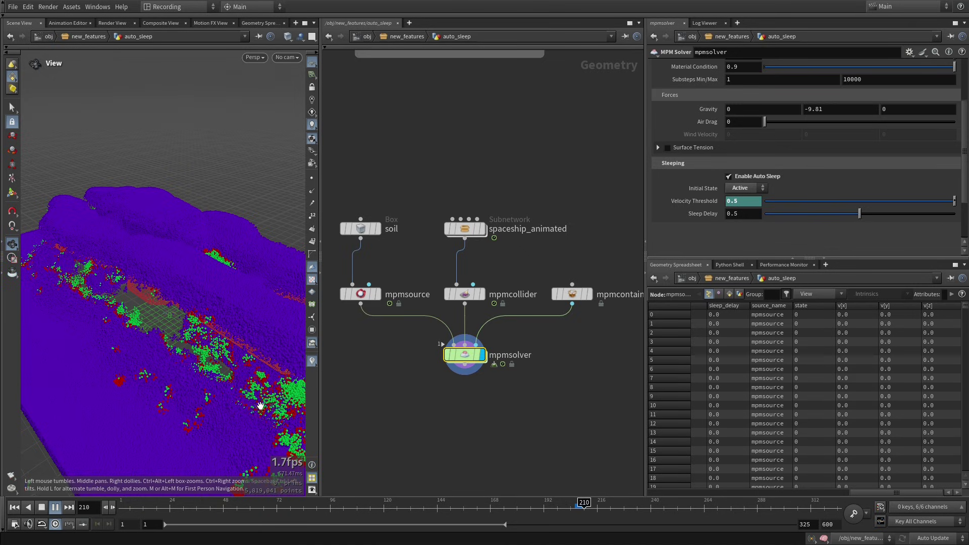
Step: Stop the soil simulation at frame 216 and orbit to inspect the scattered green awake clusters
click(42, 507)
drag(196, 256, 165, 333)
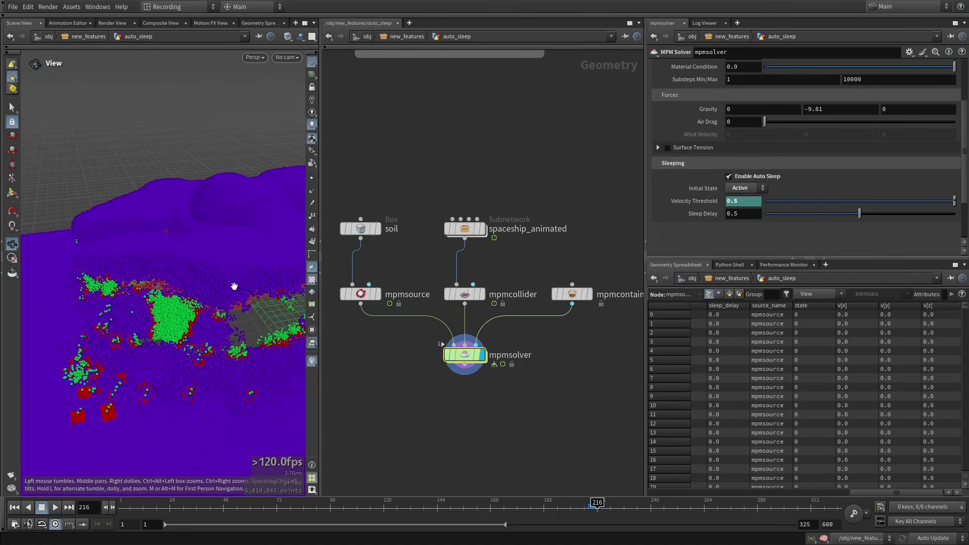
drag(234, 286, 176, 327)
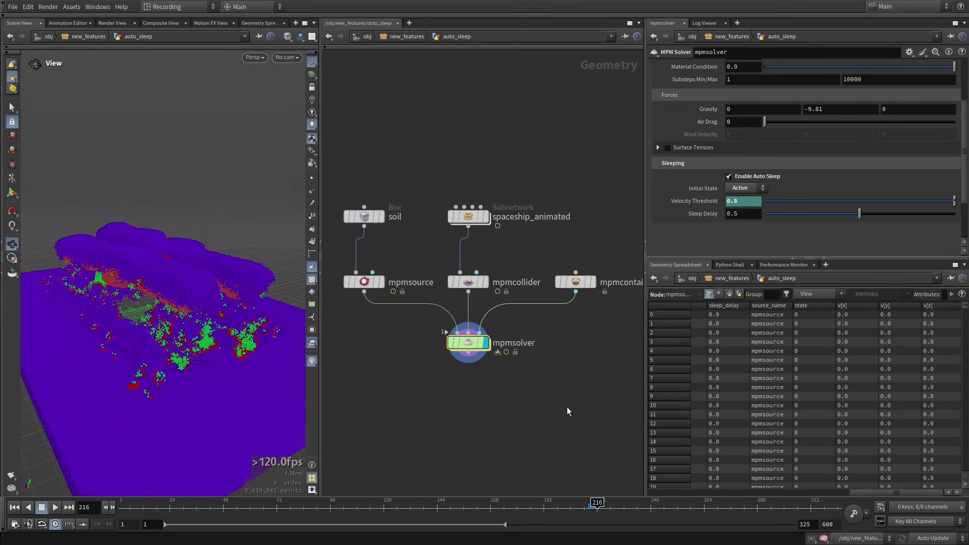
Step: Bring the IMPACT ACTIVATION nodes into view and display the collider sphere
scroll(532, 358, down, 5)
middle_drag(610, 365, 555, 355)
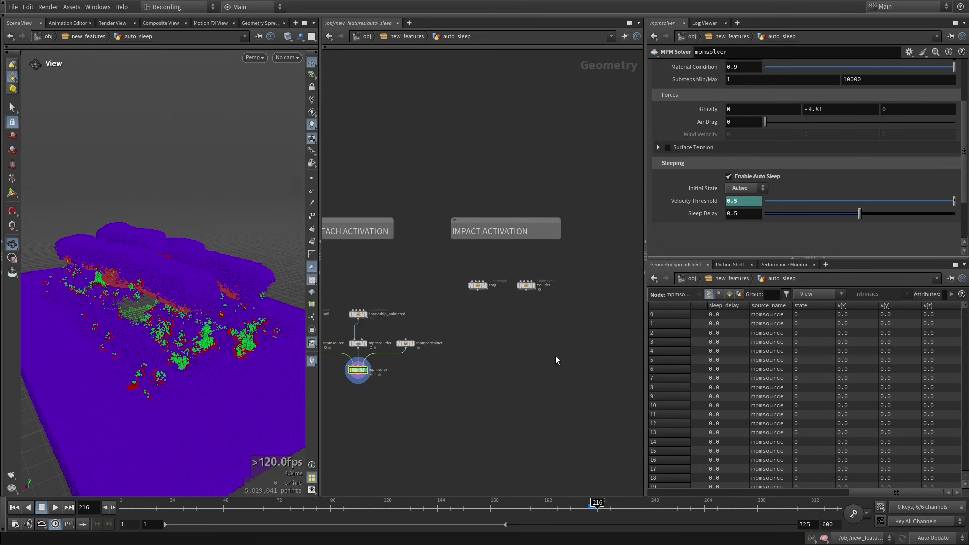
scroll(555, 356, up, 4)
scroll(528, 334, up, 2)
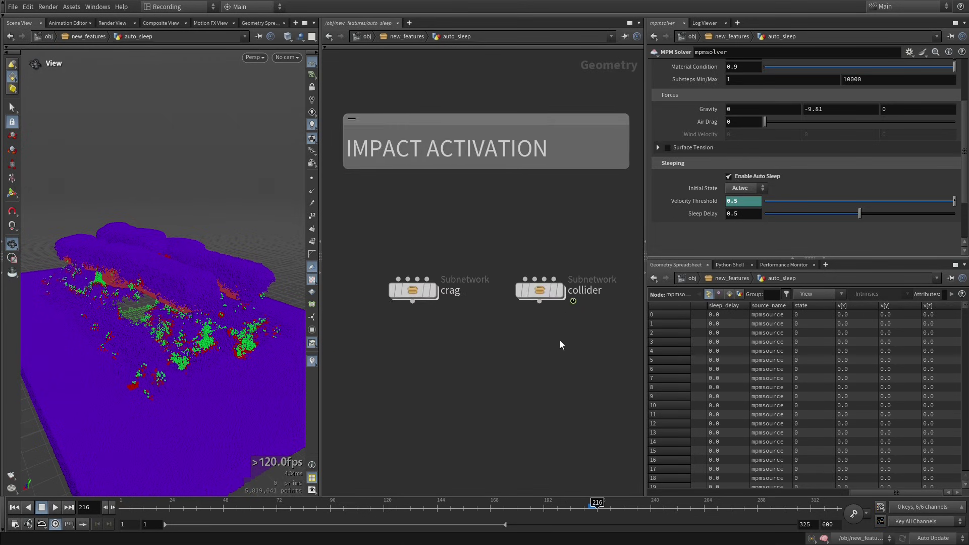
click(557, 285)
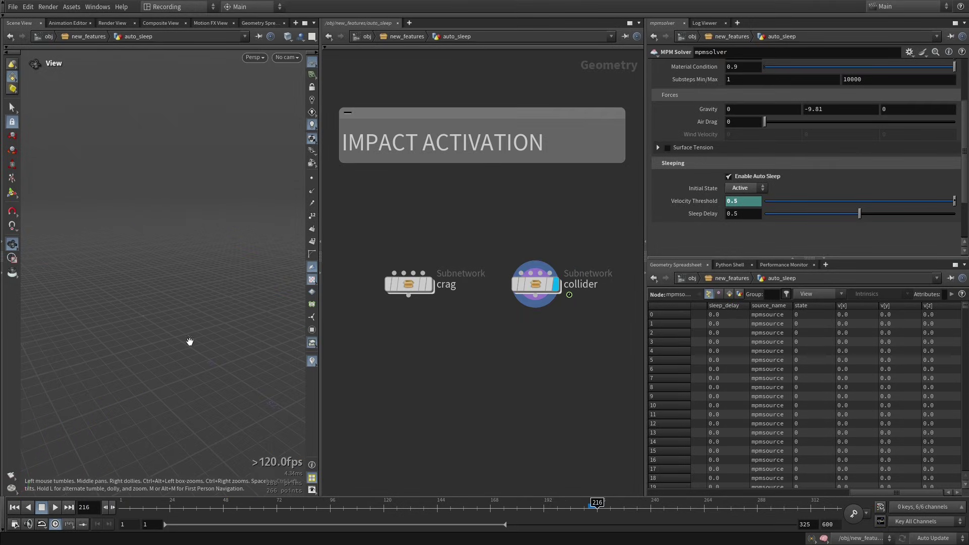
drag(245, 362, 180, 376)
Step: Display the crag rock golem with its raised hammer, framed from the side at frame 1
click(429, 284)
click(408, 284)
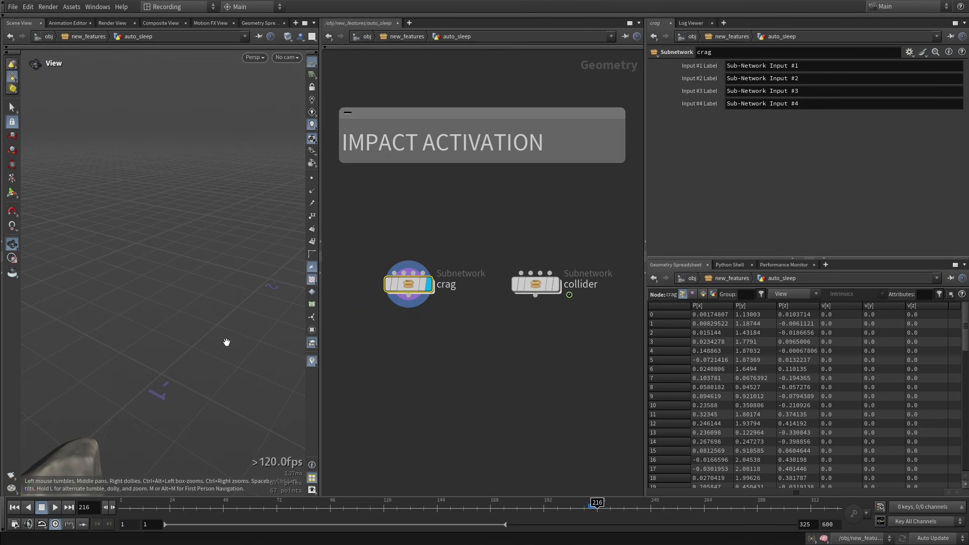
right_drag(225, 340, 131, 392)
drag(131, 392, 167, 384)
right_drag(167, 383, 201, 374)
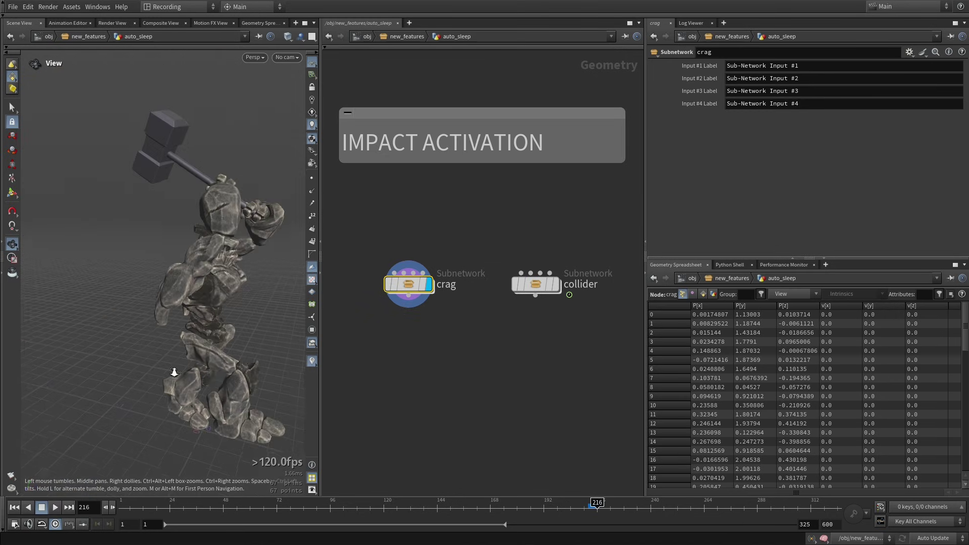
drag(201, 374, 259, 365)
scroll(514, 385, down, 3)
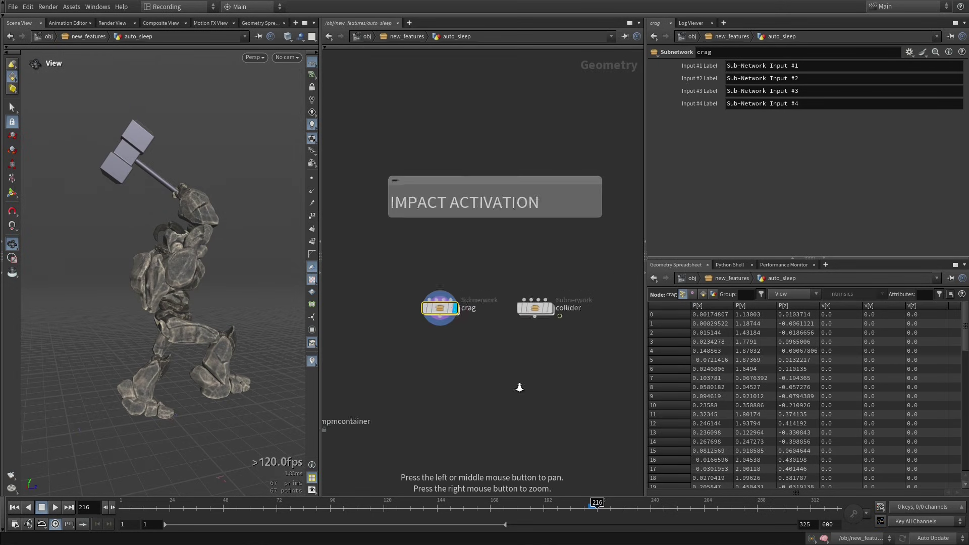
key(ctrl+Up)
Step: Add the MPM Configure node setup to the network
key(Tab)
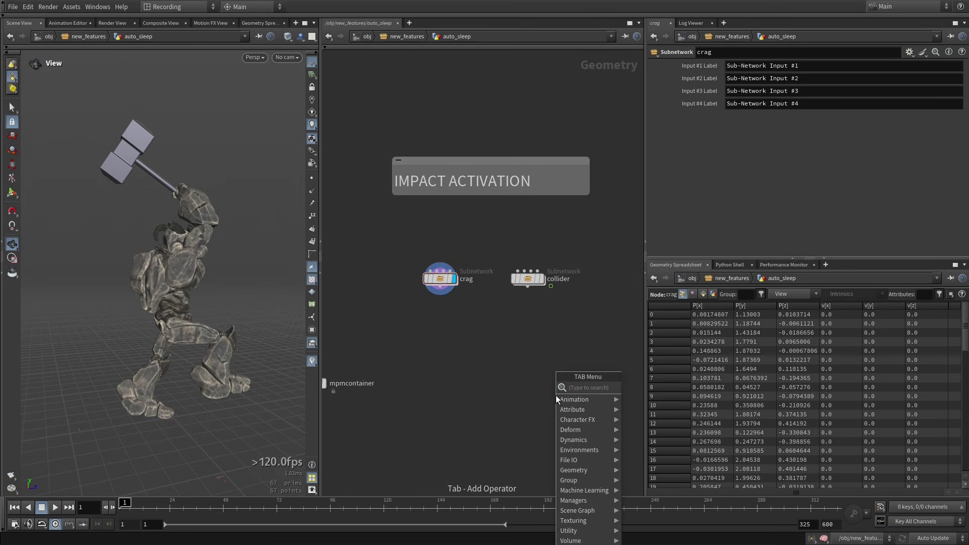
text(mpm sol)
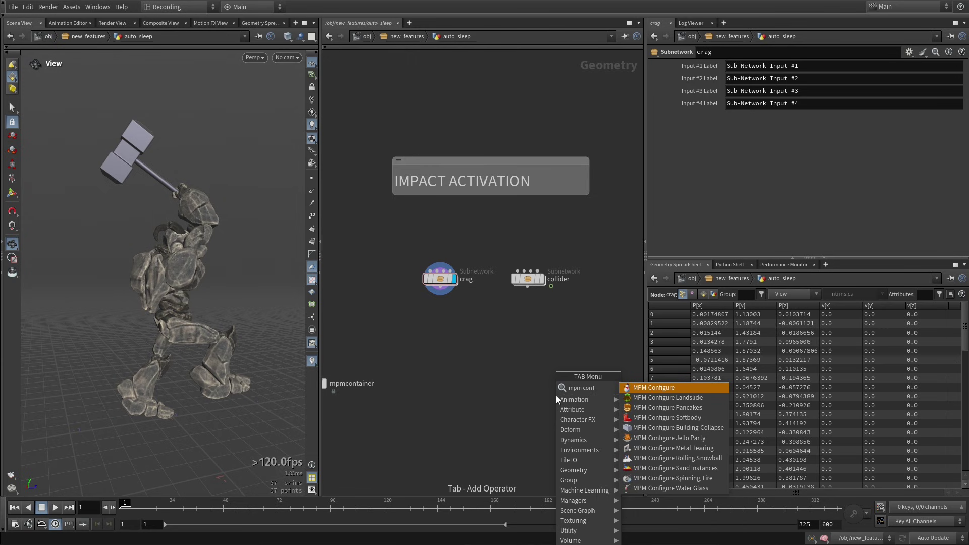
key(Return)
click(556, 395)
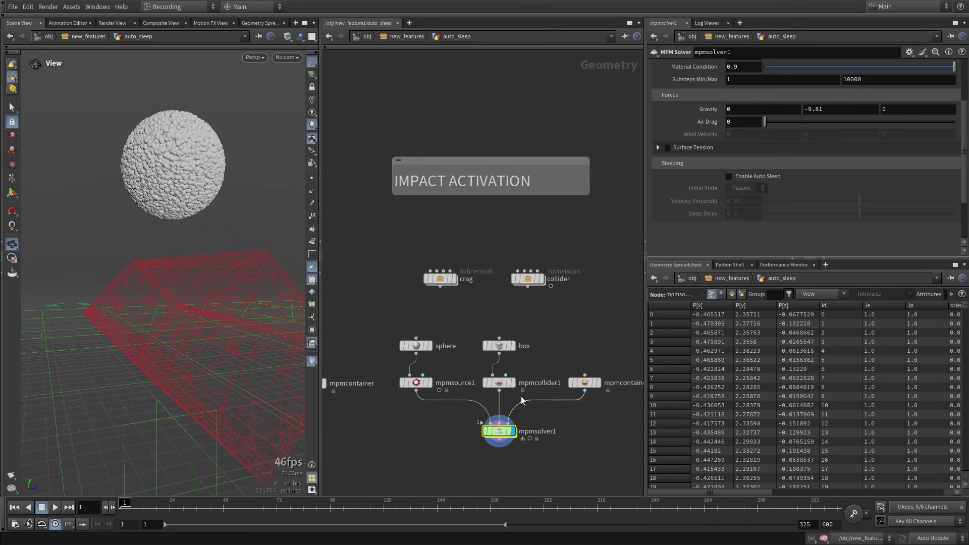
scroll(556, 322, up, 2)
click(555, 322)
Step: Wire crag into mpmsource1 and collider into mpmcollider1
click(403, 268)
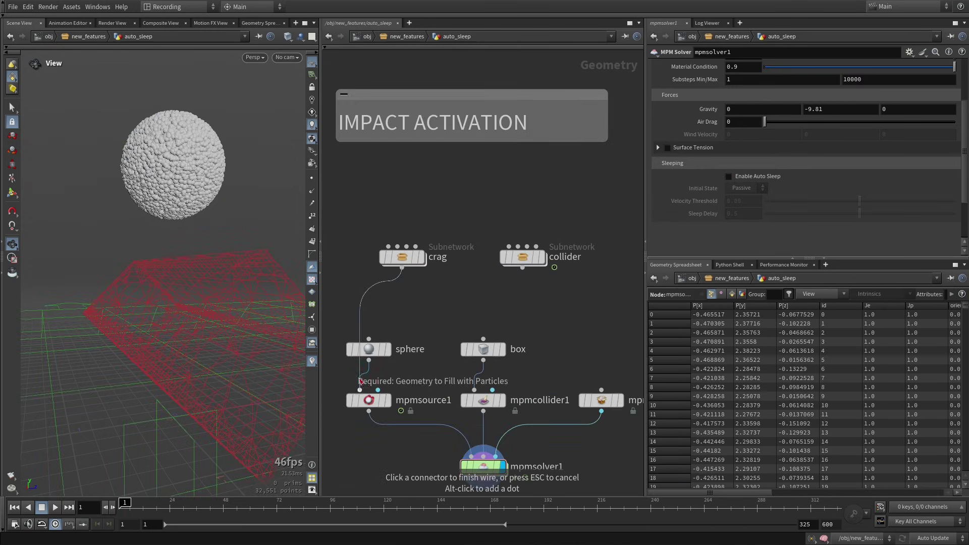
click(522, 268)
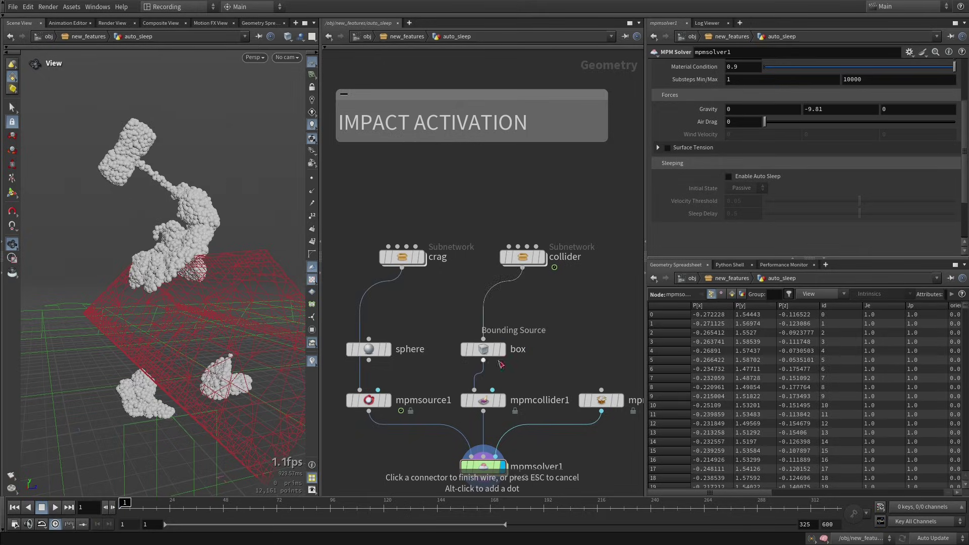
click(474, 391)
click(497, 400)
click(503, 400)
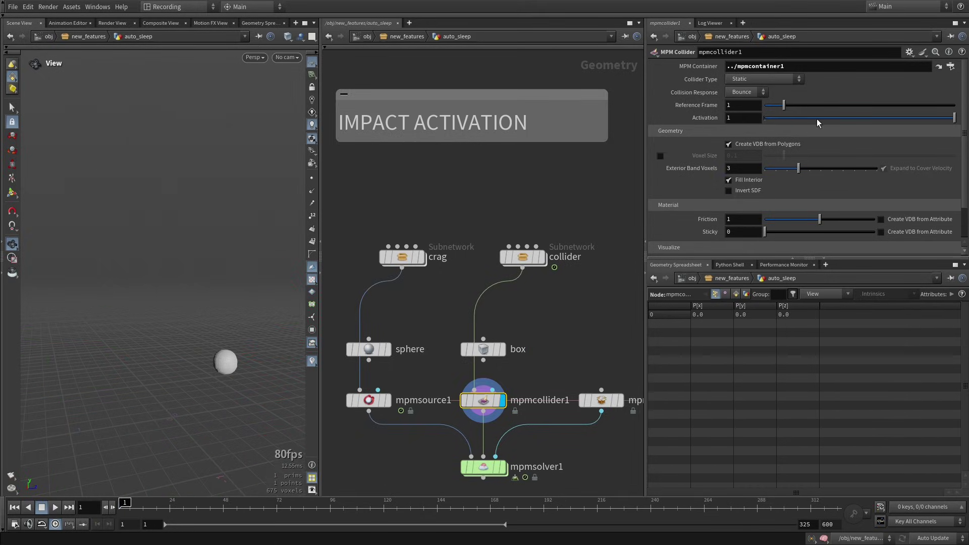
Step: Set the collider type to Animated (Rigid) and display the mpmsolver1 particle result
click(767, 79)
click(768, 93)
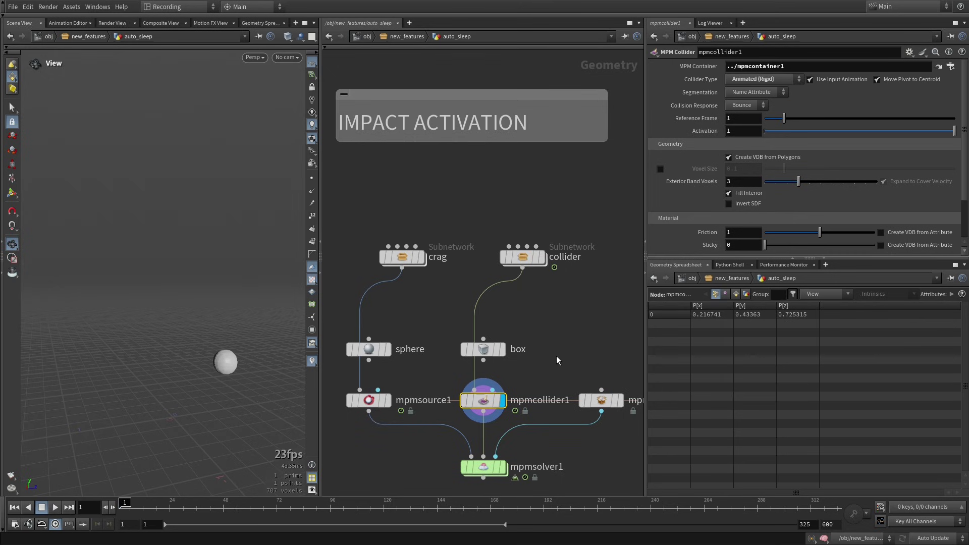
middle_drag(556, 356, 556, 314)
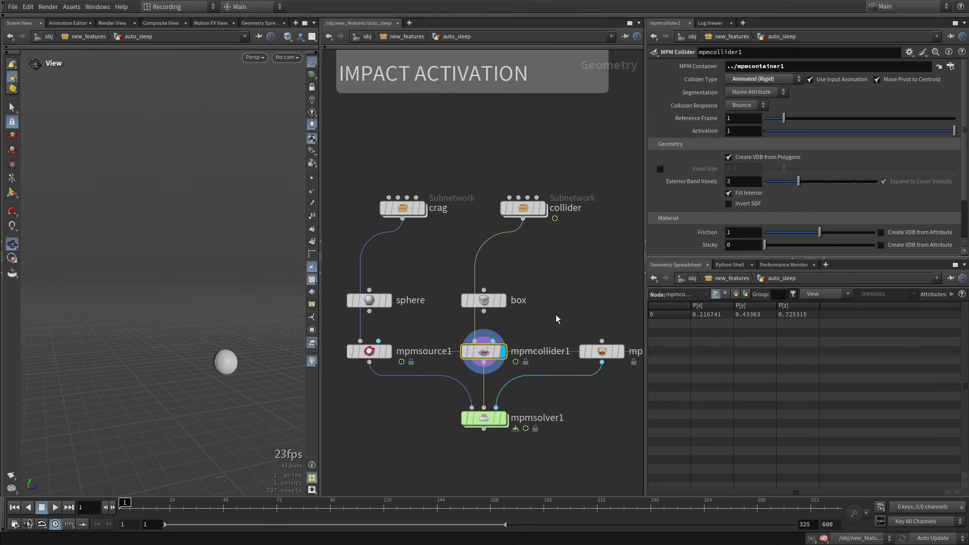
click(503, 418)
click(478, 412)
Step: Display the crag character and select the collider subnetwork
drag(256, 385, 55, 318)
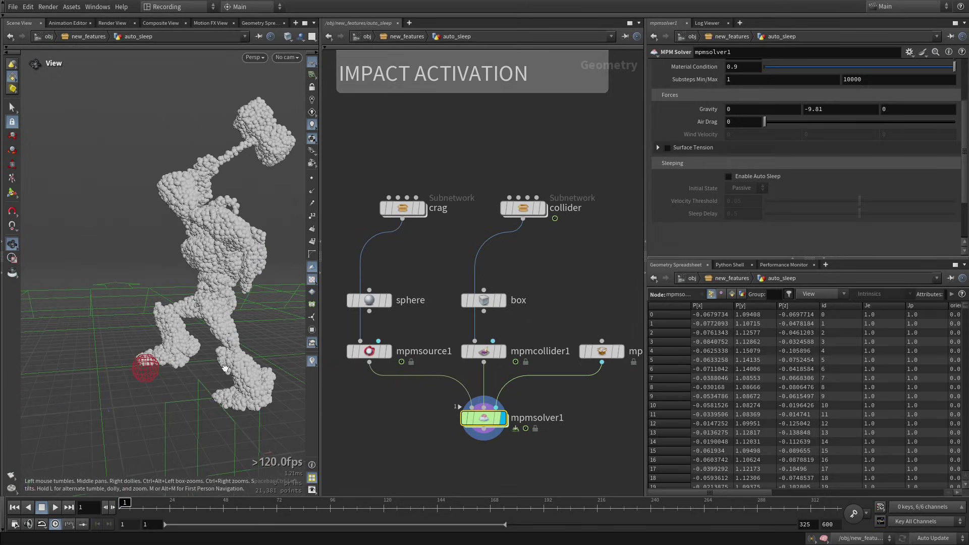
click(416, 208)
click(525, 208)
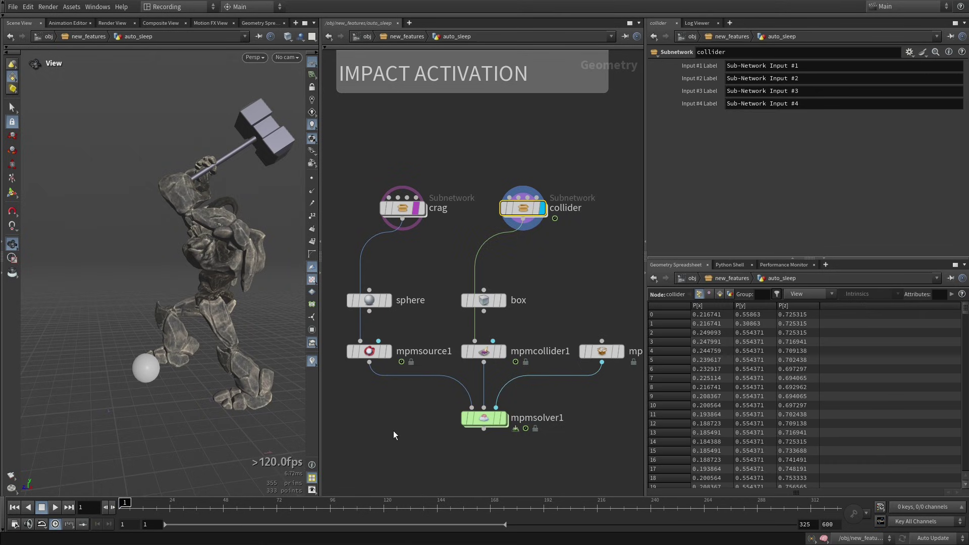
Step: Scrub frames 9–12 to confirm the collider ball reaches the leg around frames 11–12
click(136, 503)
drag(136, 503, 144, 504)
scroll(230, 359, up, 5)
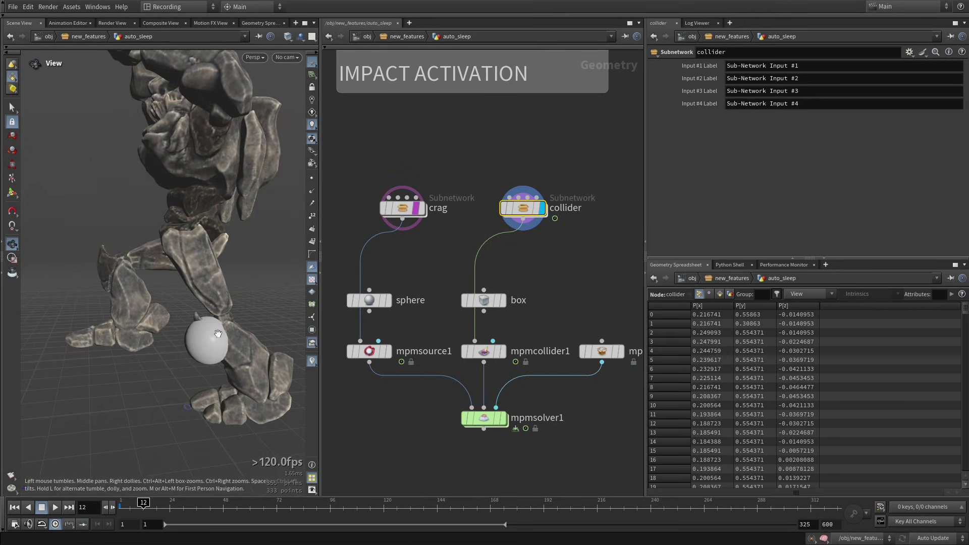
mouse_move(143, 503)
mouse_down()
mouse_move(132, 503)
mouse_move(141, 501)
mouse_up()
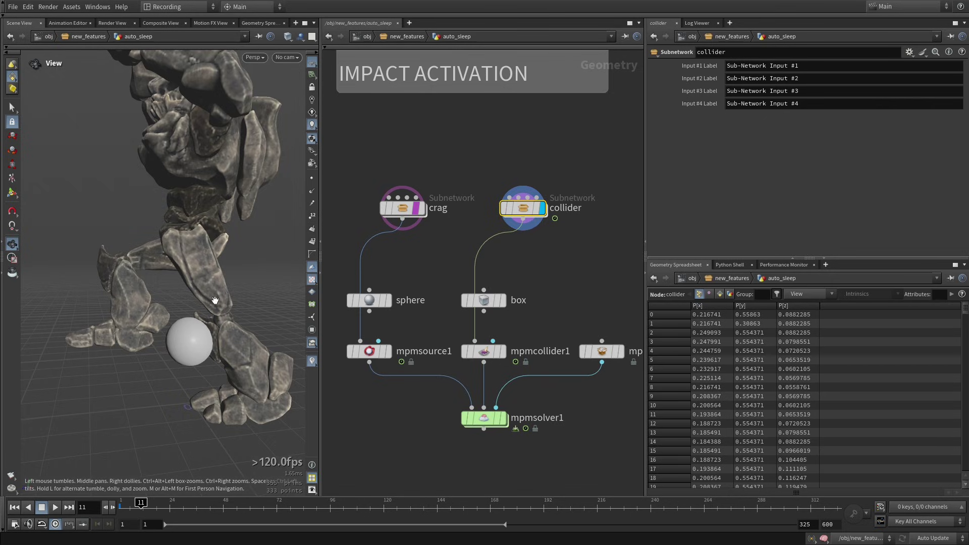
scroll(215, 300, down, 5)
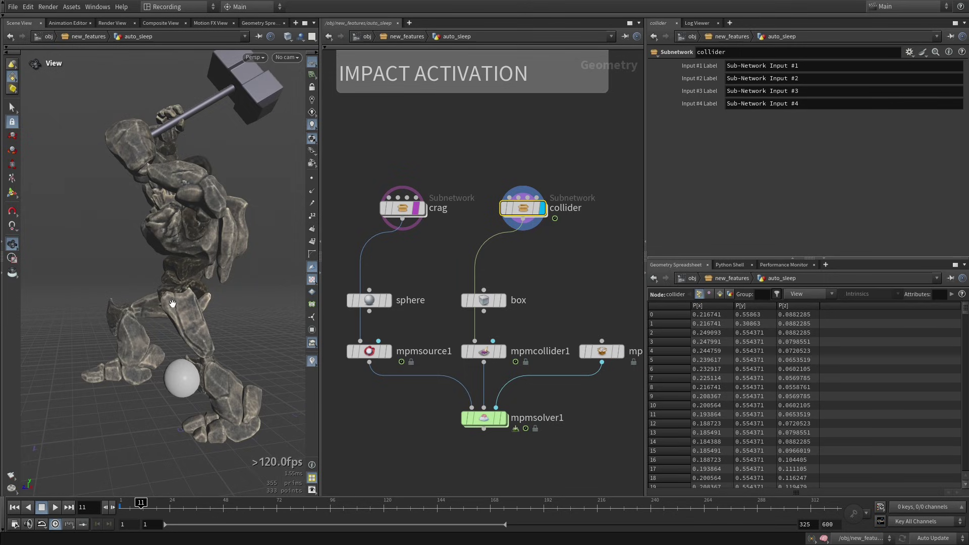
drag(143, 502, 121, 502)
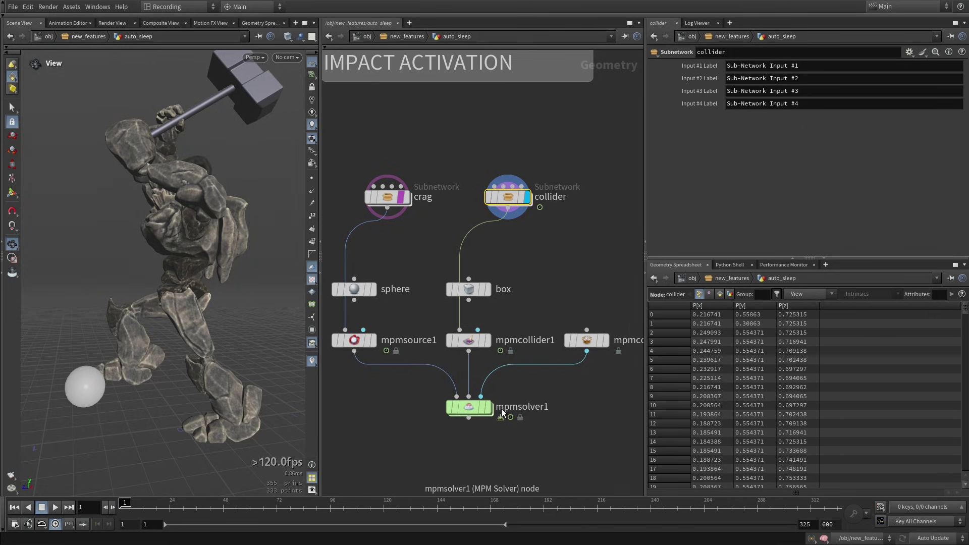
click(586, 340)
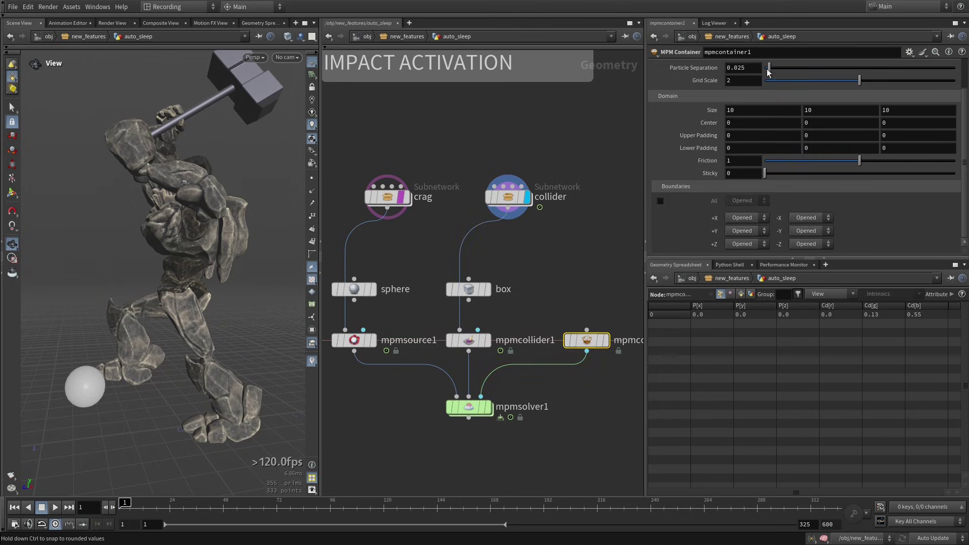
Step: Set particle separation to 0.025*0.5, display mpmsolver1, and play the finer collapse back from frame 1
text(*)
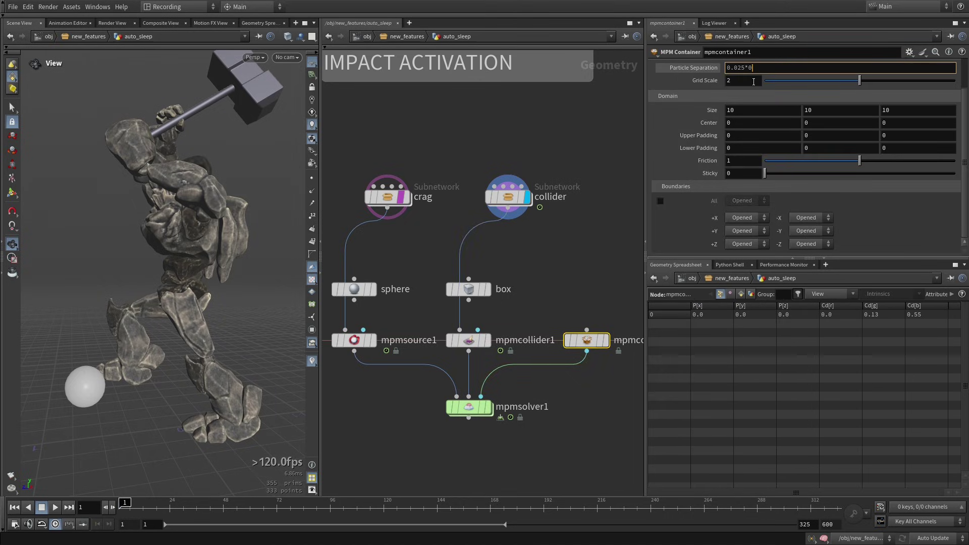
key(Return)
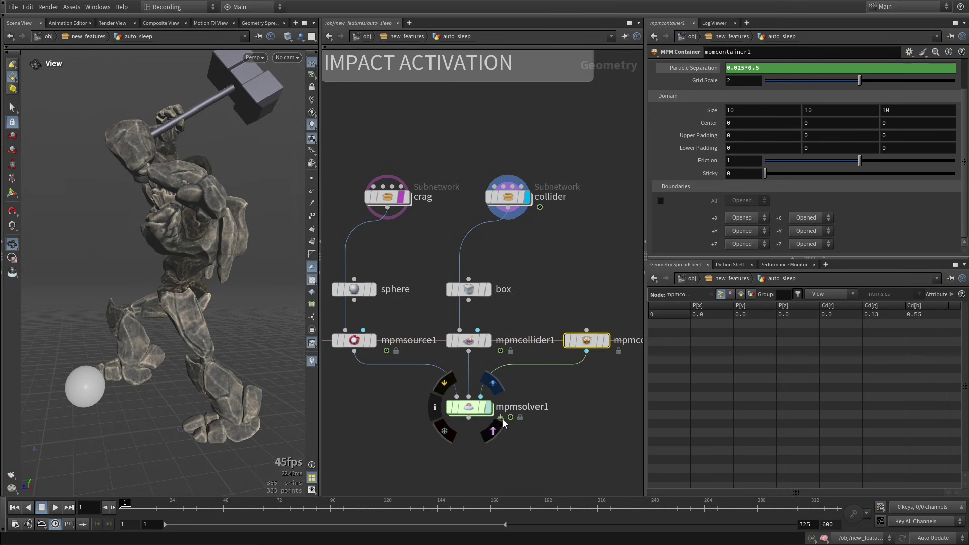
click(500, 425)
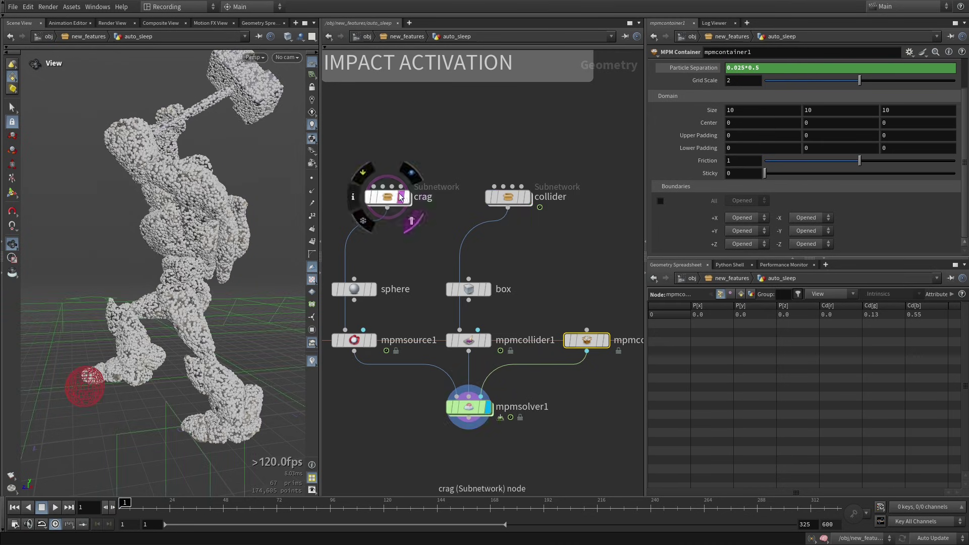
drag(238, 308, 225, 345)
key(Up)
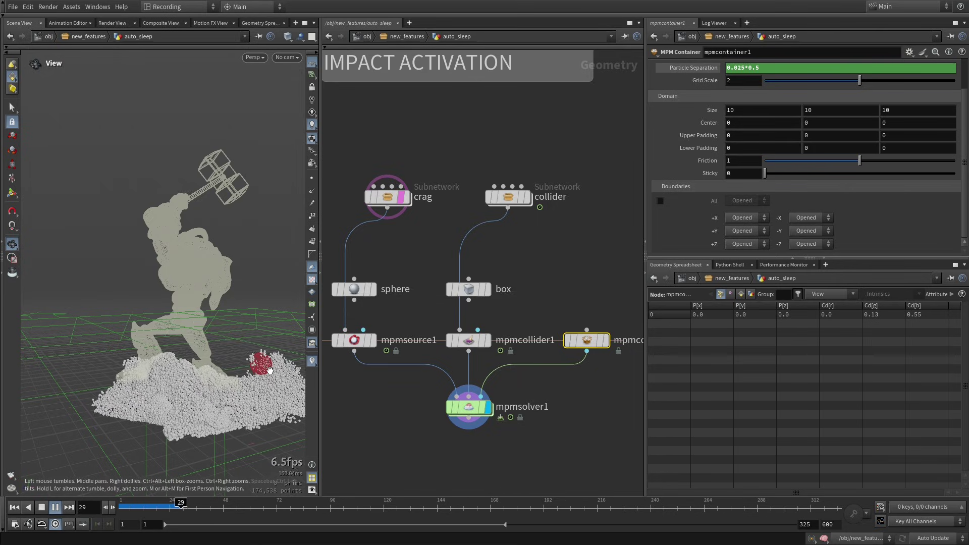
key(ctrl+Up)
middle_drag(456, 292, 496, 281)
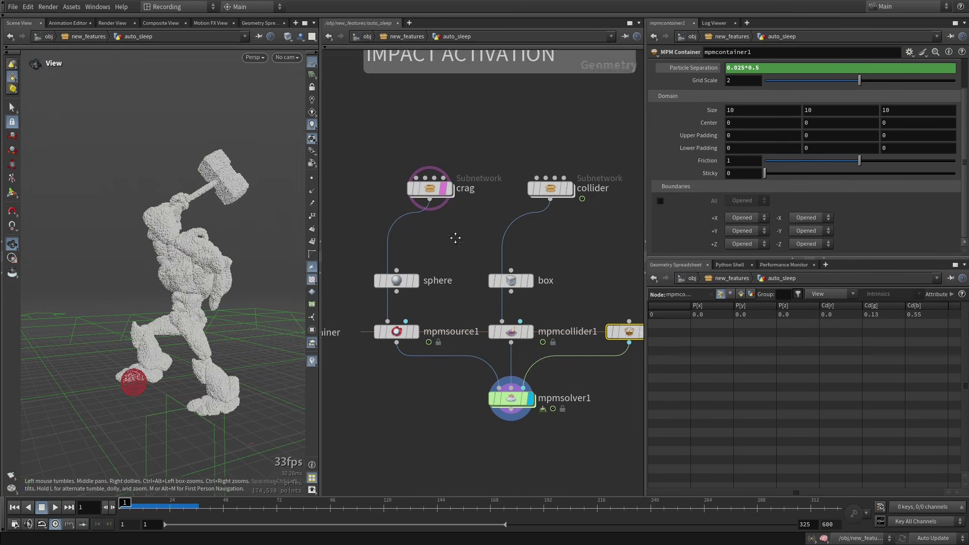
click(394, 328)
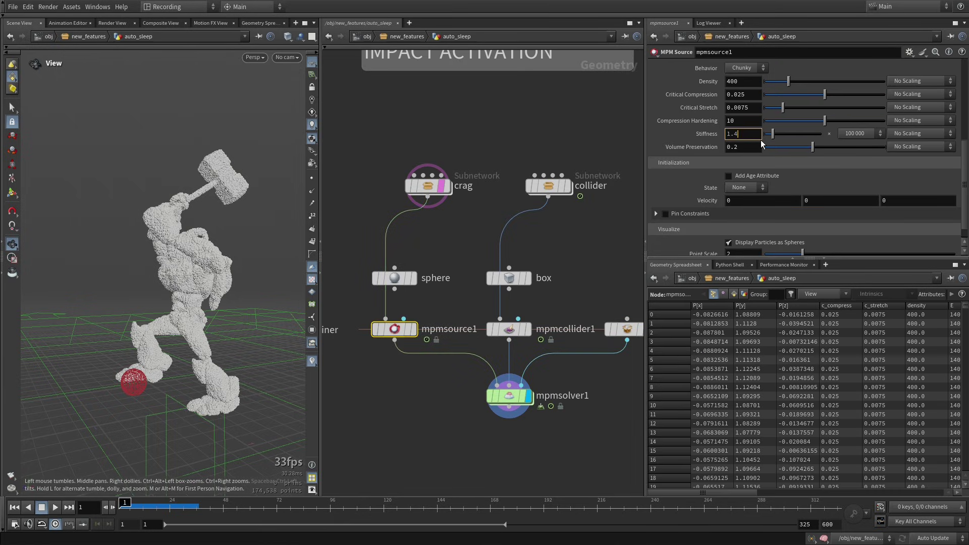
key(Return)
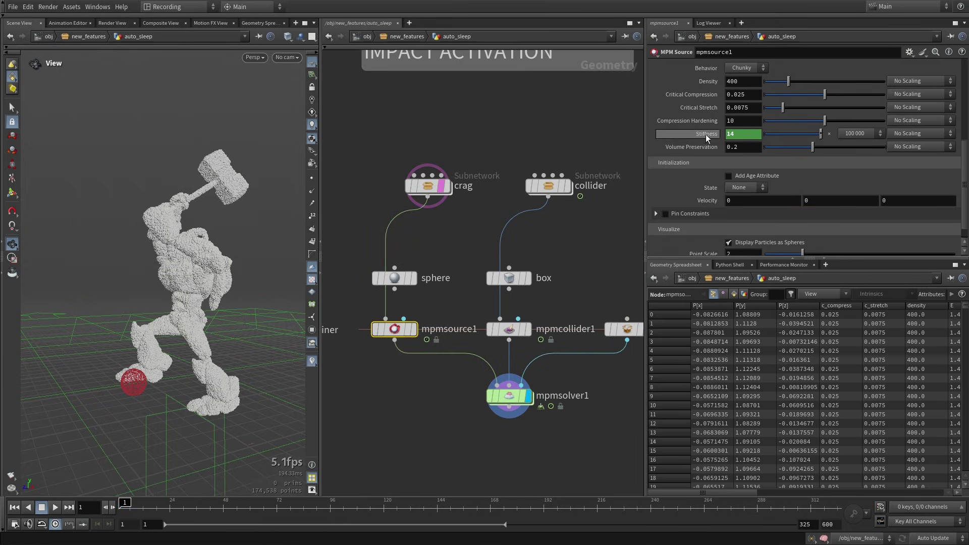
middle_drag(597, 389, 575, 382)
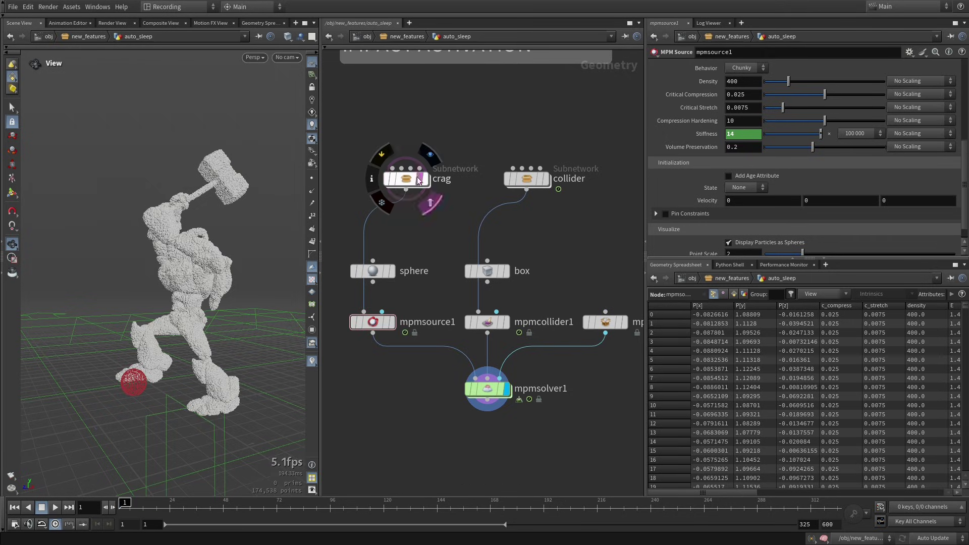
key(Up)
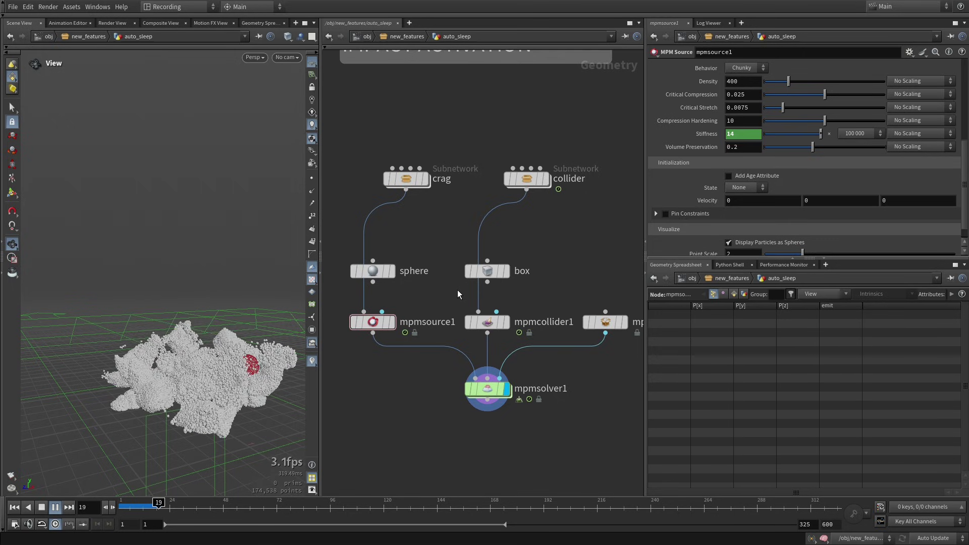
key(ctrl+Up)
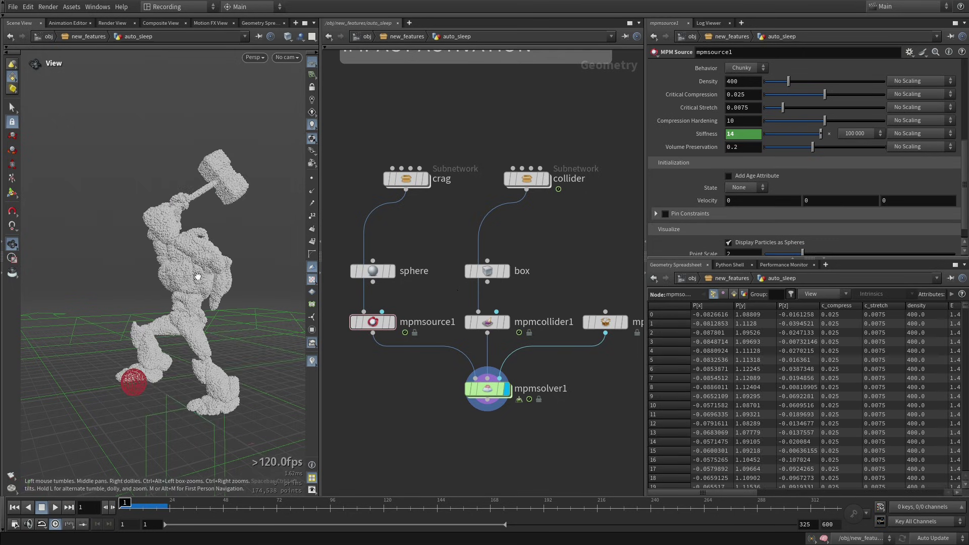
drag(198, 276, 232, 302)
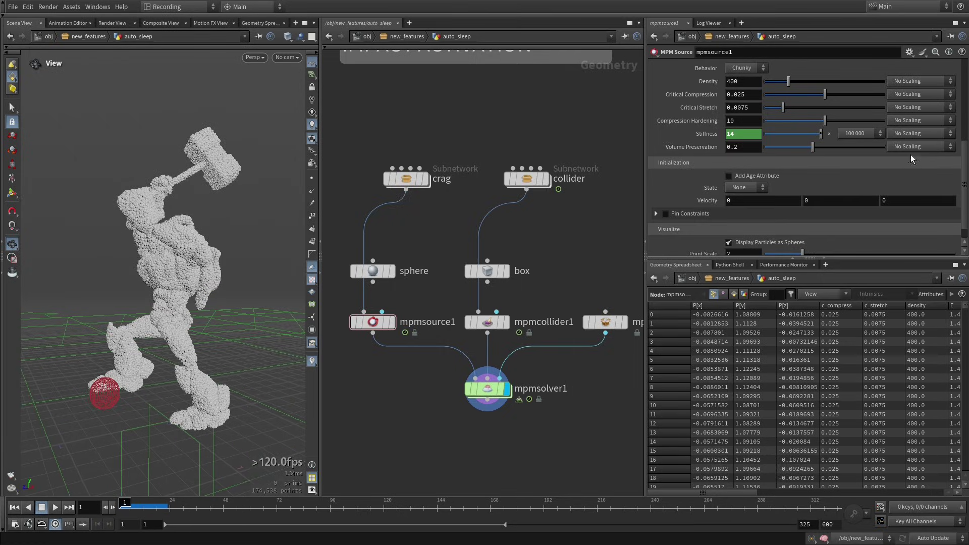
scroll(964, 160, up, 10)
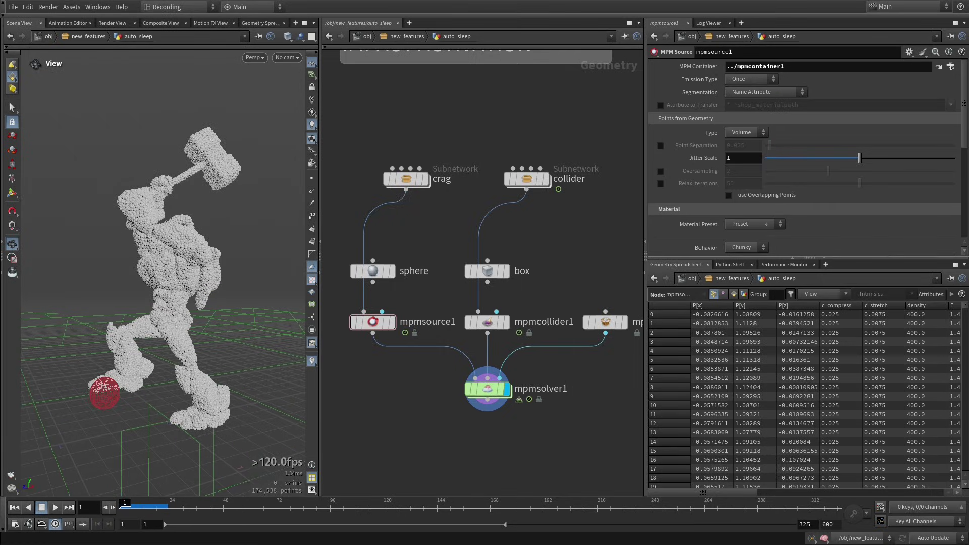
Step: Enable Color From Attribute on mpmsolver1 using the state point attribute, turning the crag purple
click(487, 389)
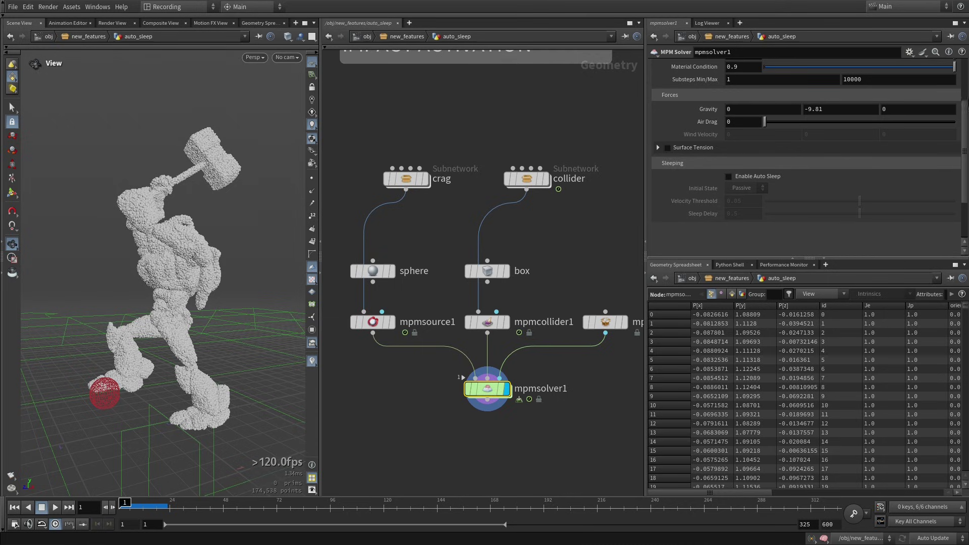
scroll(965, 112, up, 5)
click(733, 79)
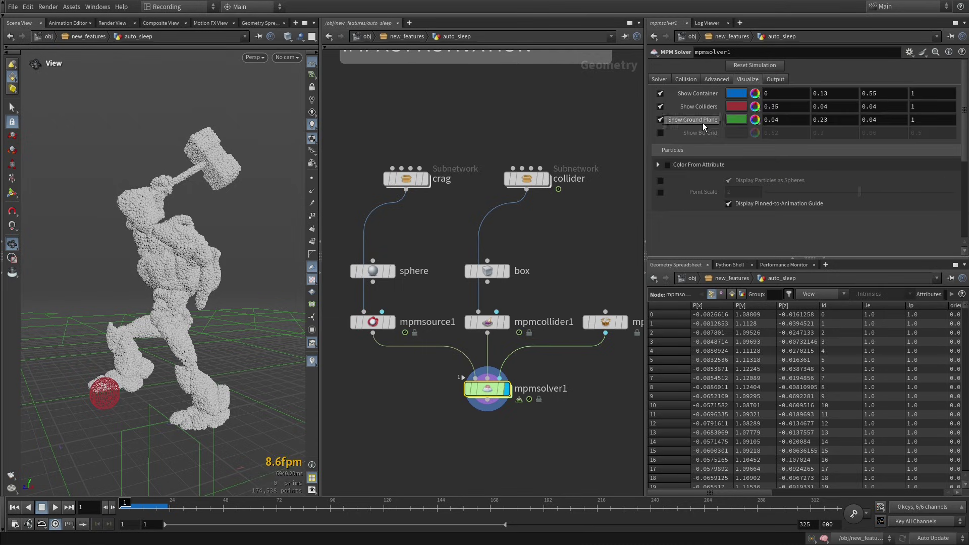
click(669, 165)
click(659, 164)
click(738, 179)
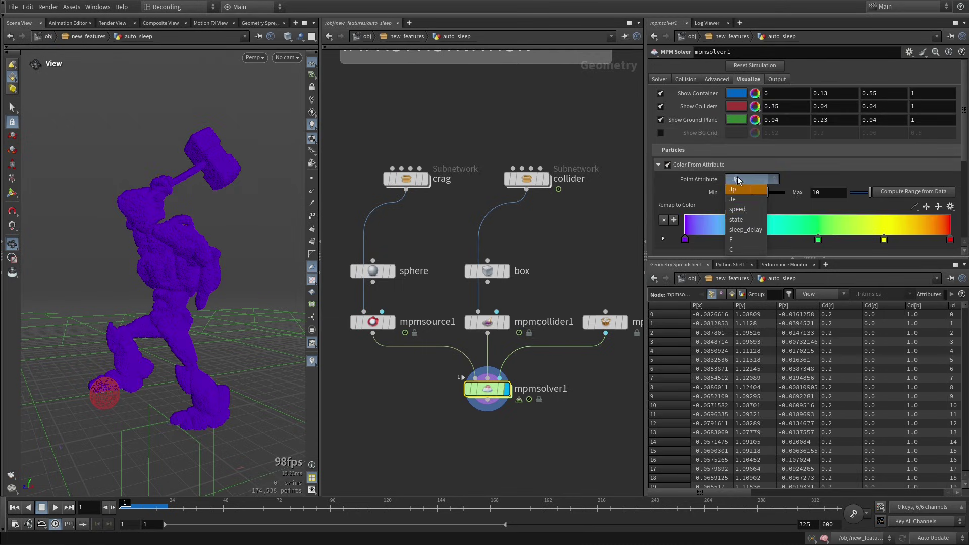
click(743, 219)
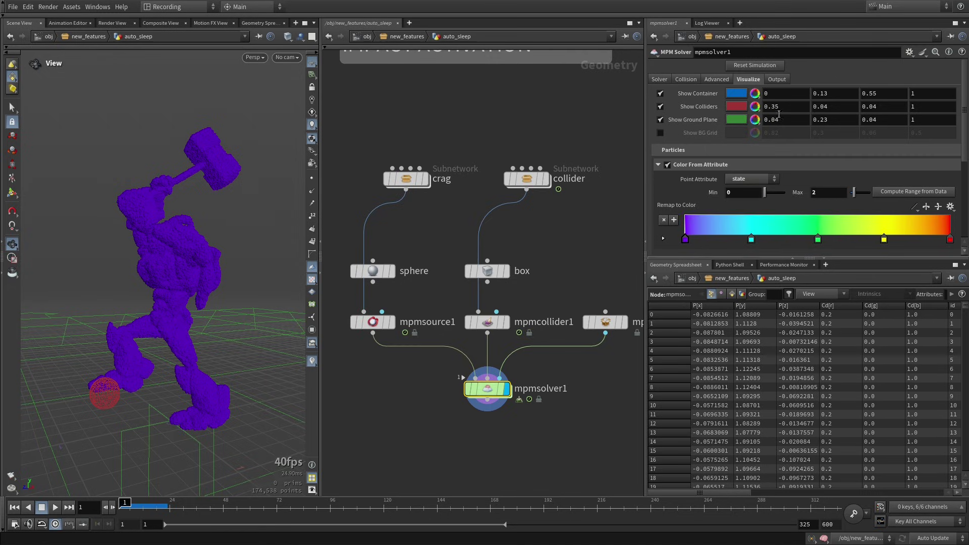
click(670, 79)
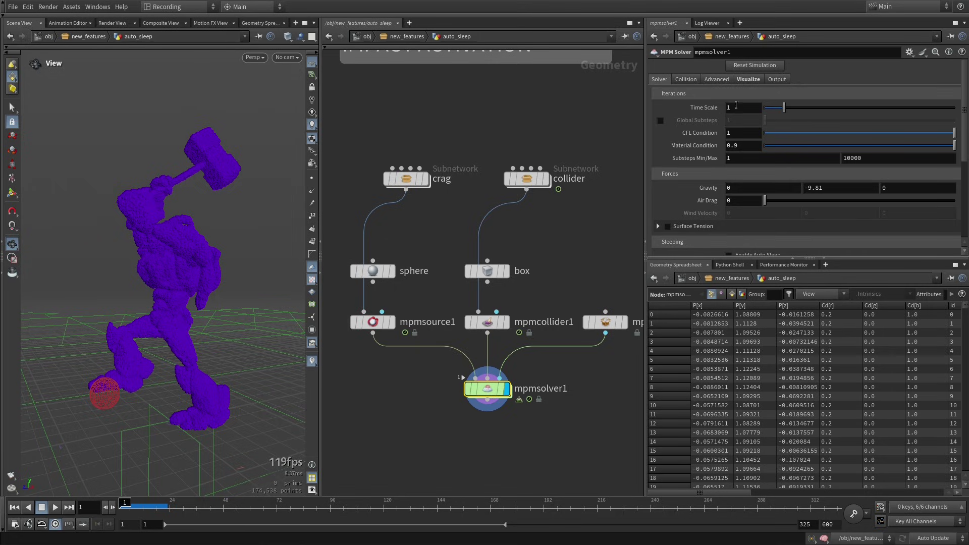
Step: Enable Auto Sleep on mpmsolver1 and set Velocity Threshold to 0.05*2 (0.1)
scroll(945, 185, down, 4)
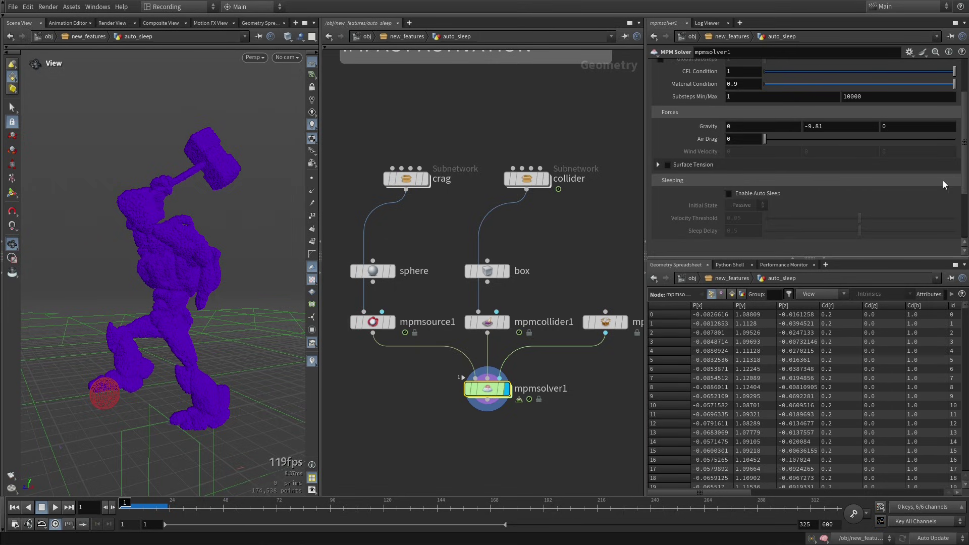
click(747, 193)
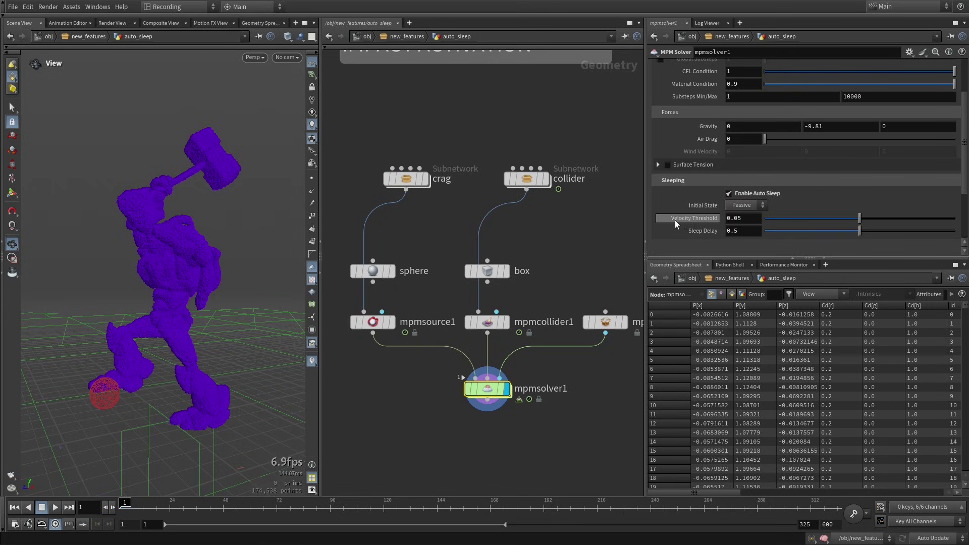
click(752, 219)
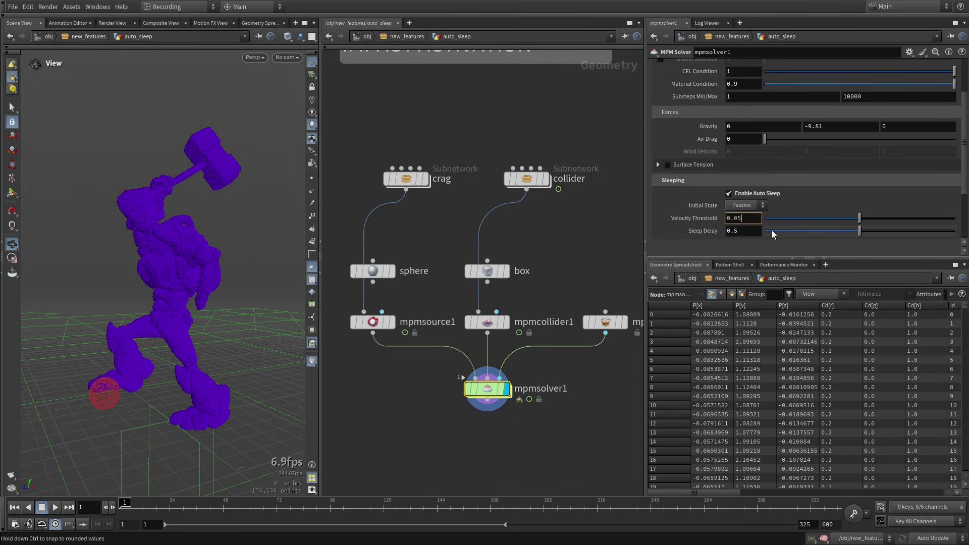
text(*2)
key(Return)
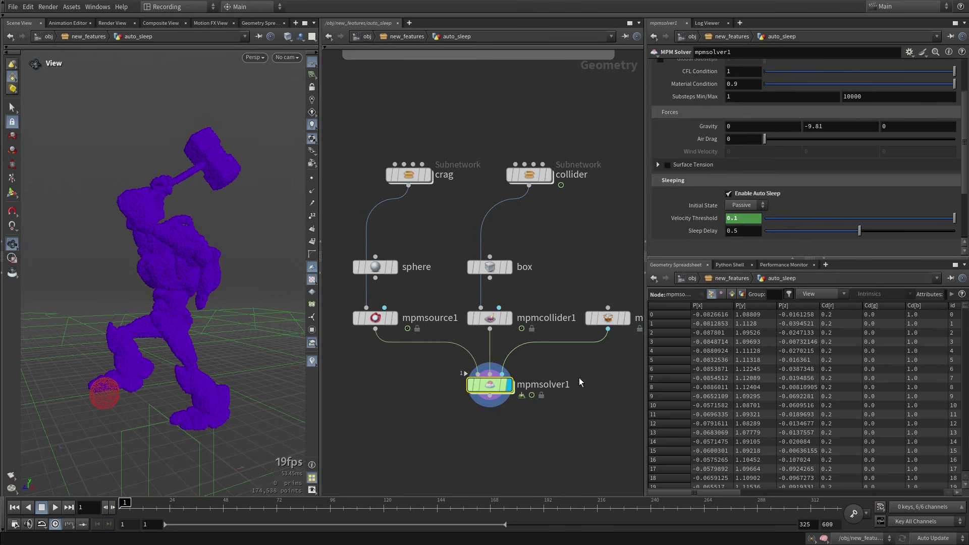
Step: Step to frame 11 where the crag turns green, and list Detail attributes in the Geometry Spreadsheet
drag(220, 371, 217, 367)
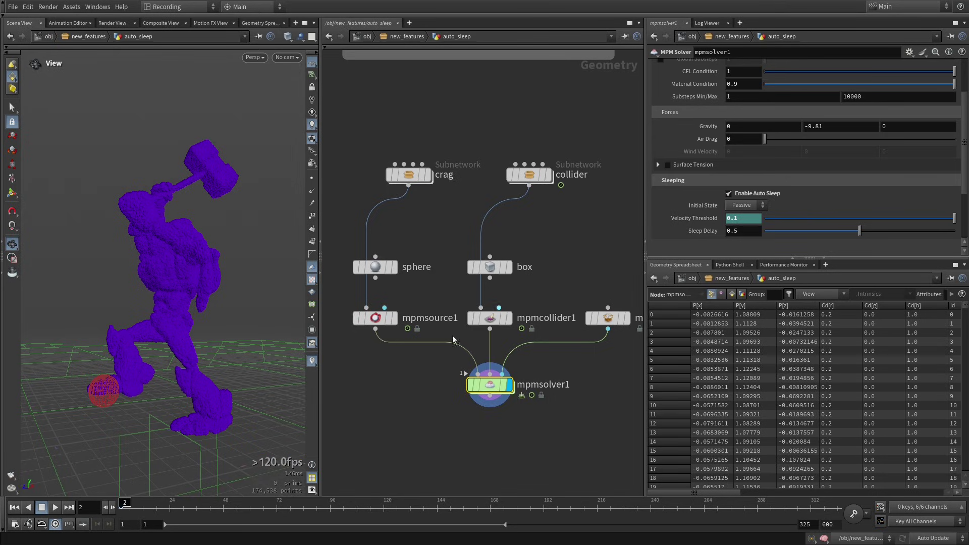
click(341, 420)
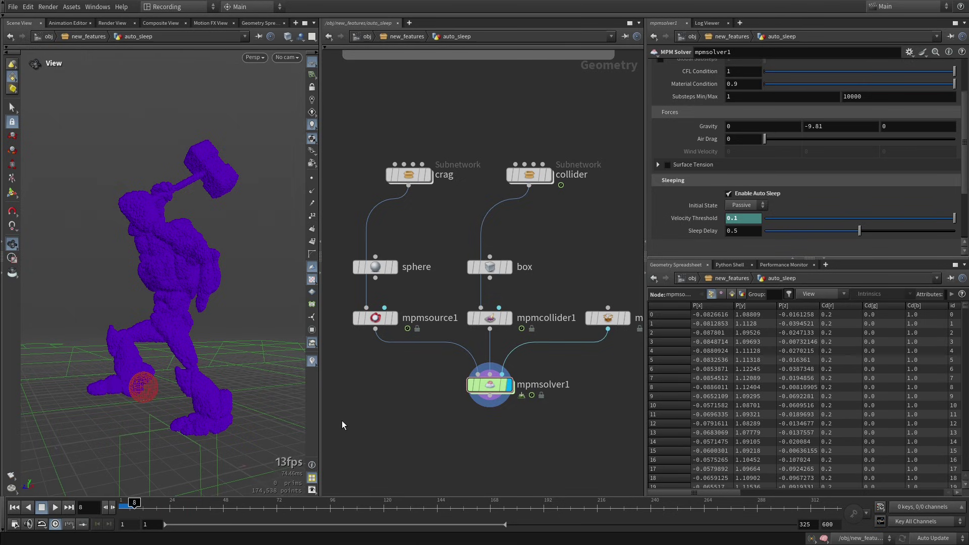
mouse_move(150, 306)
mouse_down()
mouse_move(134, 263)
mouse_move(160, 217)
mouse_move(191, 335)
mouse_move(179, 335)
mouse_move(179, 274)
mouse_up()
drag(190, 380, 126, 297)
drag(159, 329, 216, 314)
key(Up)
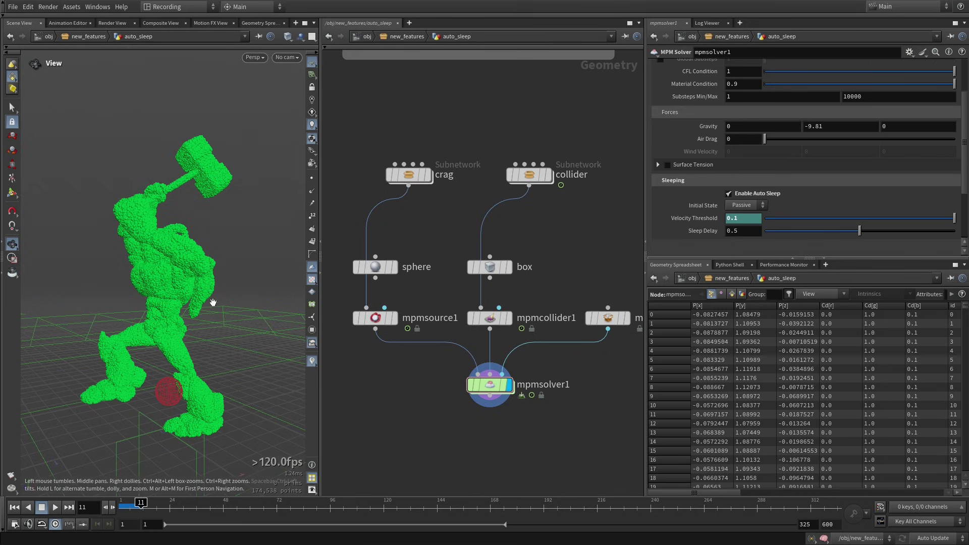
drag(132, 331, 202, 205)
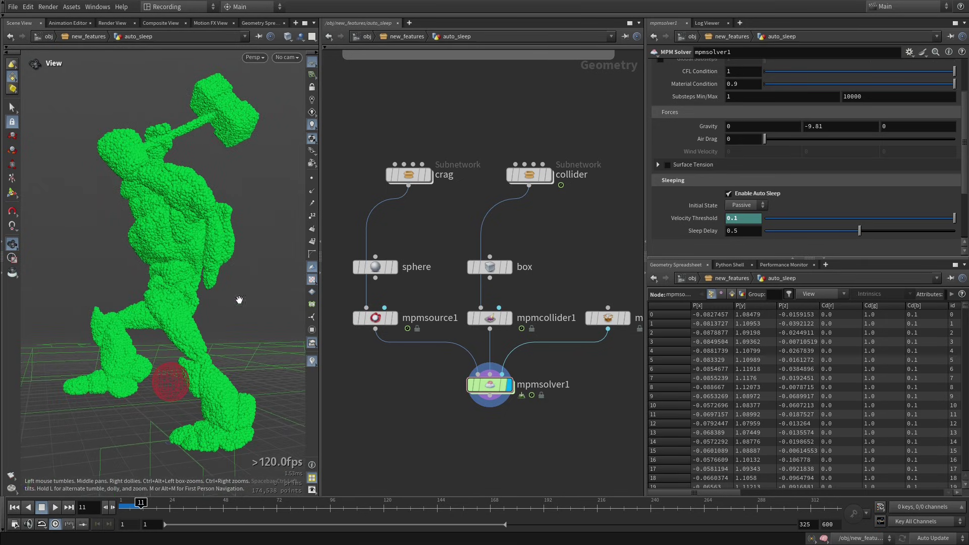
mouse_move(513, 415)
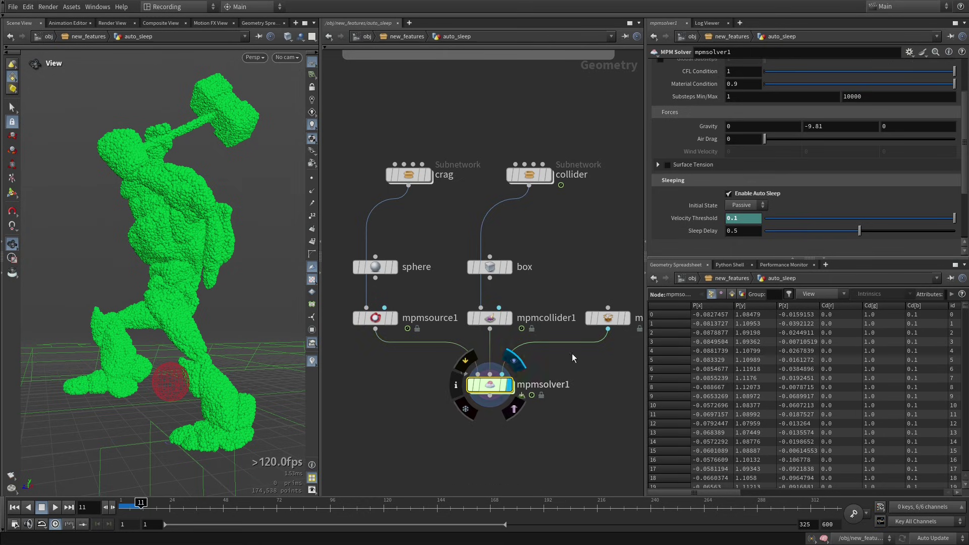
click(741, 294)
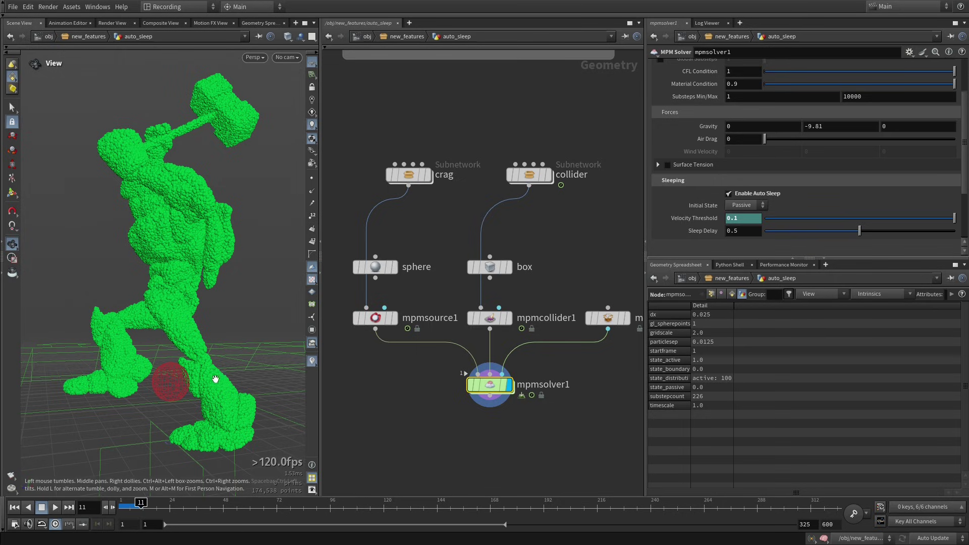
key(Left)
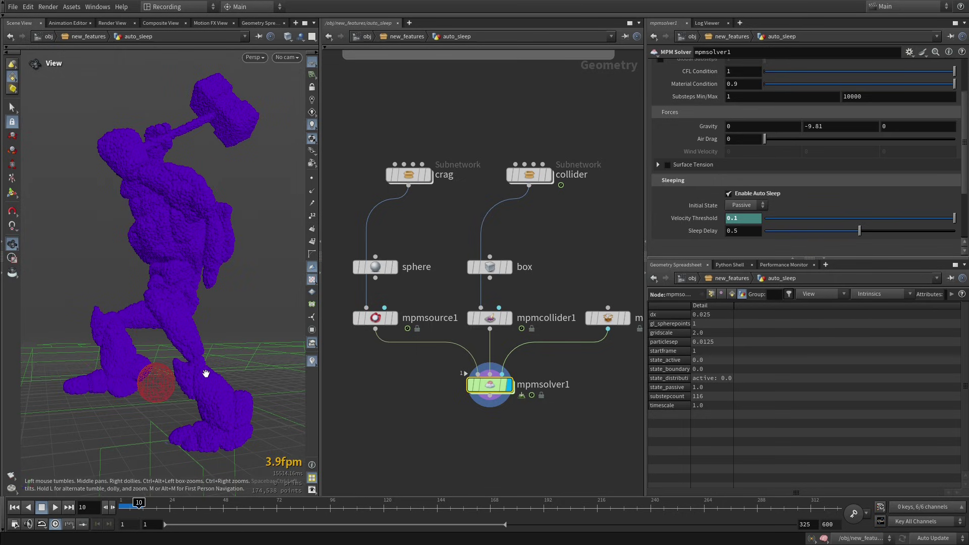
key(Right)
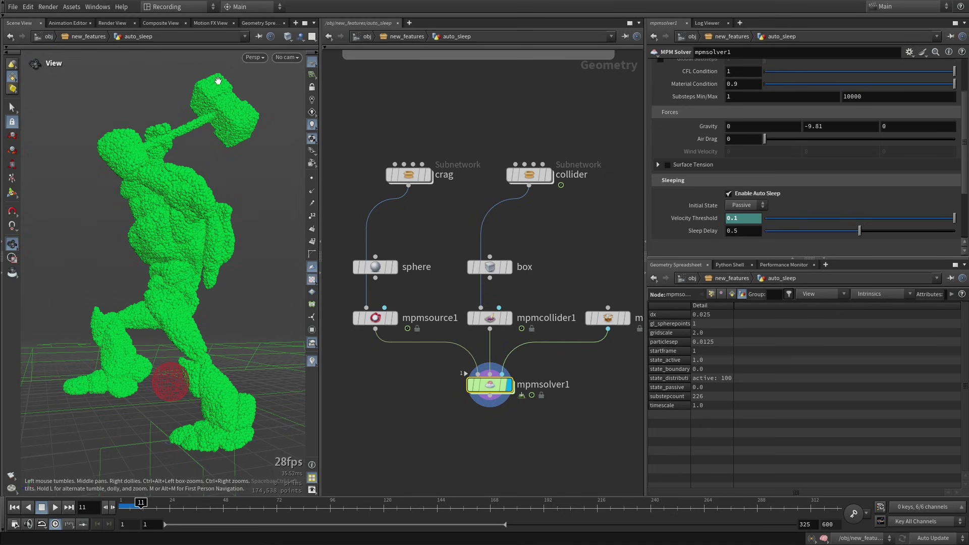
right_drag(215, 383, 158, 313)
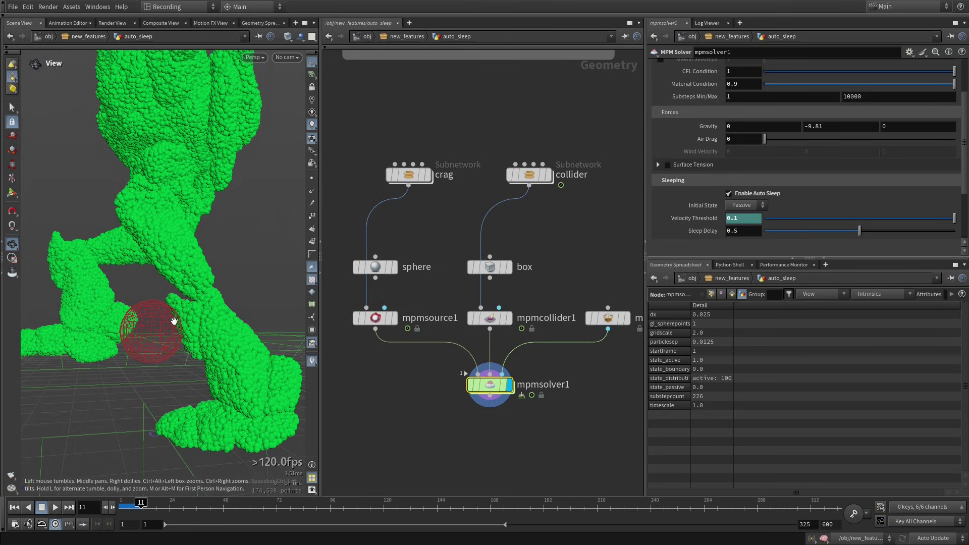
drag(220, 318, 262, 141)
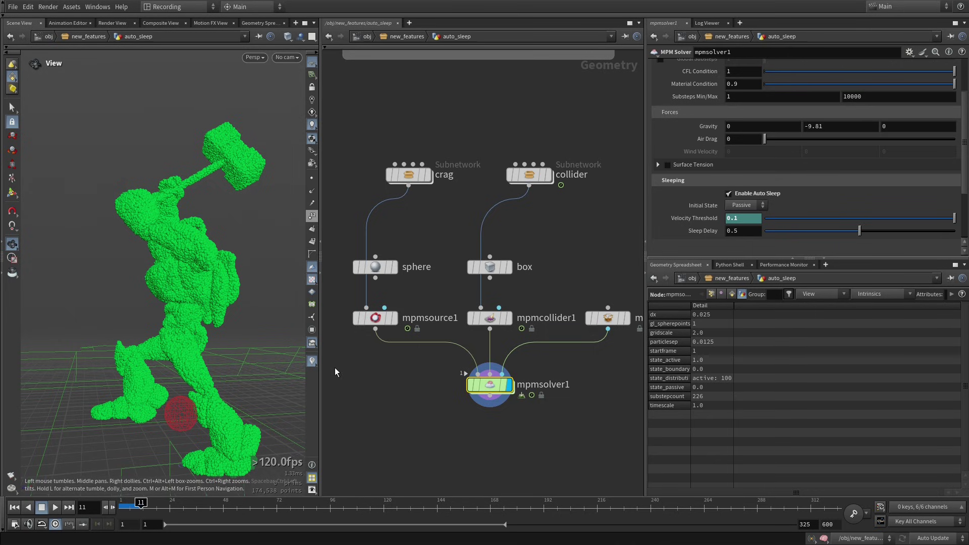
drag(201, 383, 219, 366)
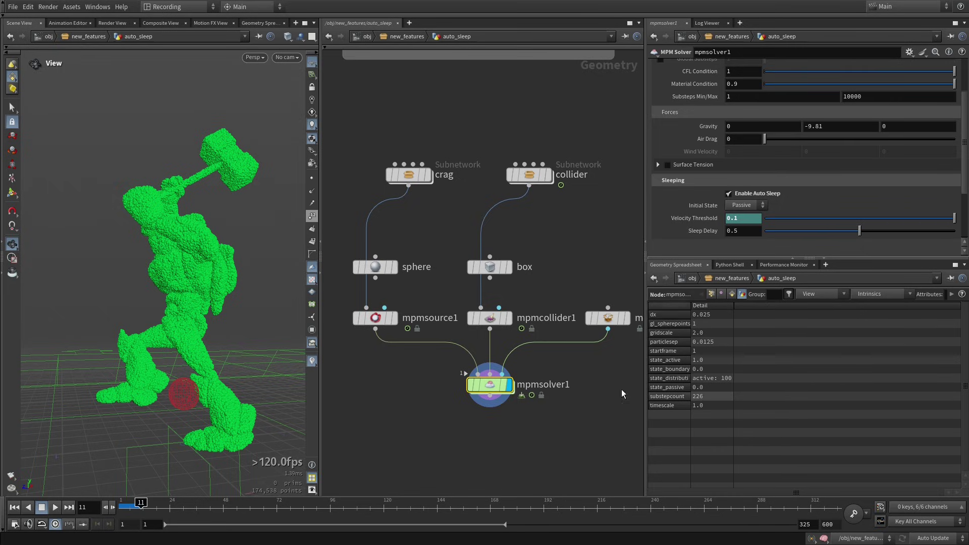
Step: Play the simulation and stop at frame 151, where the collapsed crag lies fully asleep
drag(227, 360, 180, 381)
key(Up)
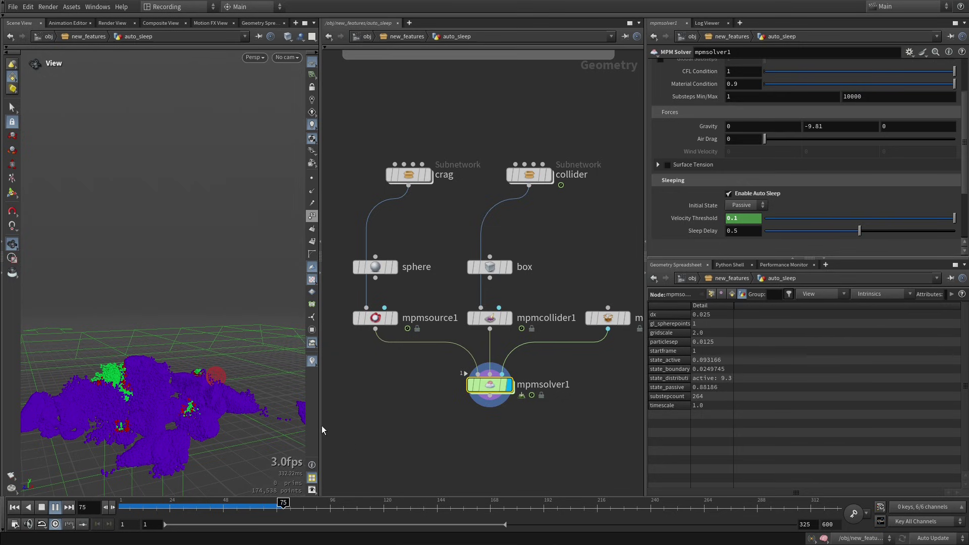
scroll(190, 424, up, 3)
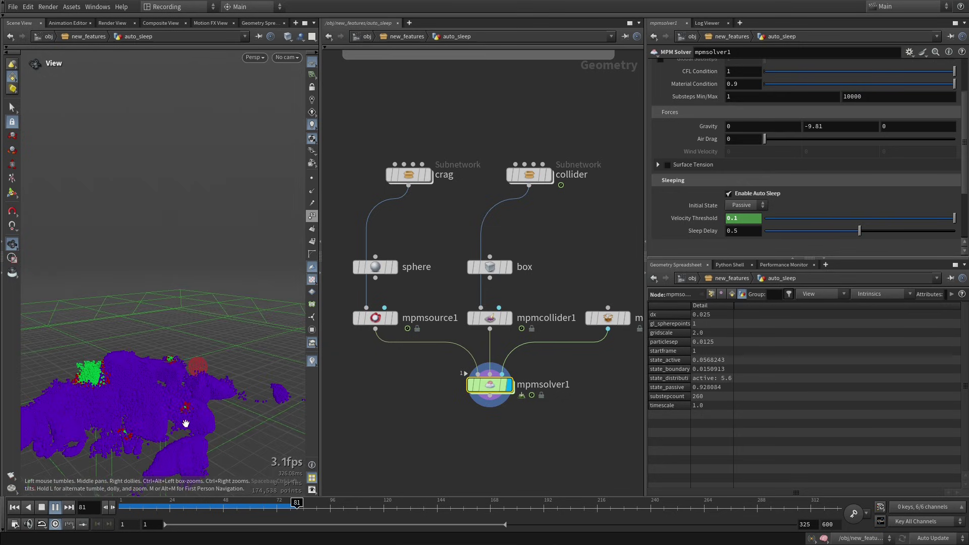
drag(191, 423, 162, 390)
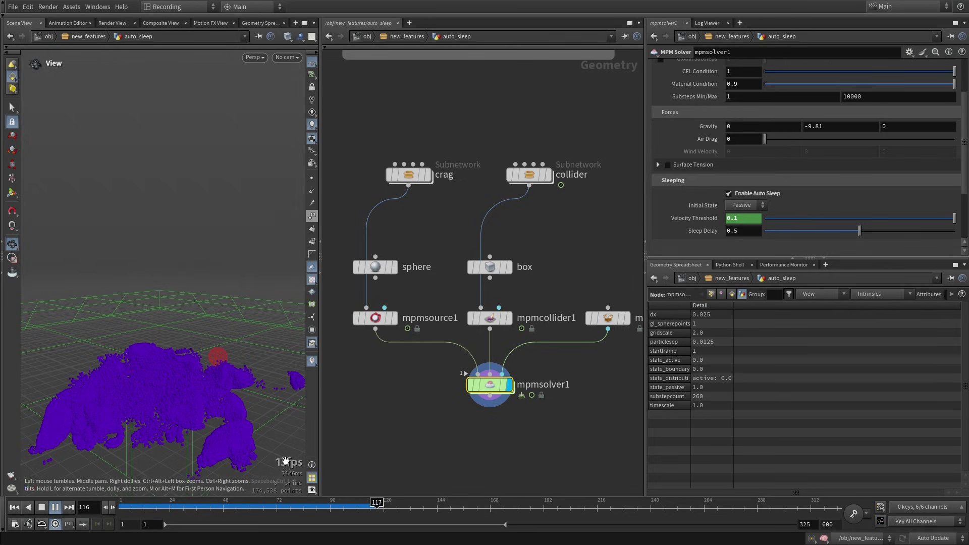
click(42, 506)
drag(222, 435, 237, 404)
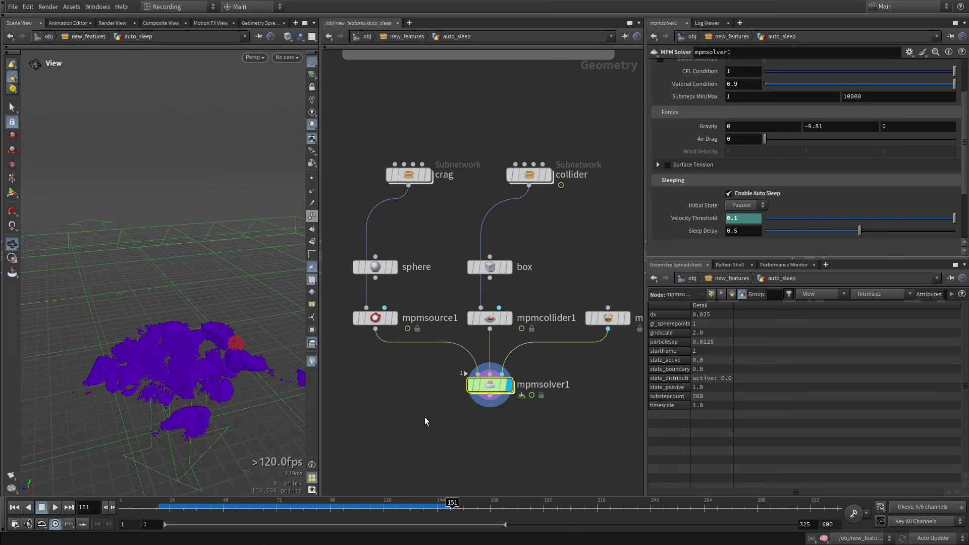